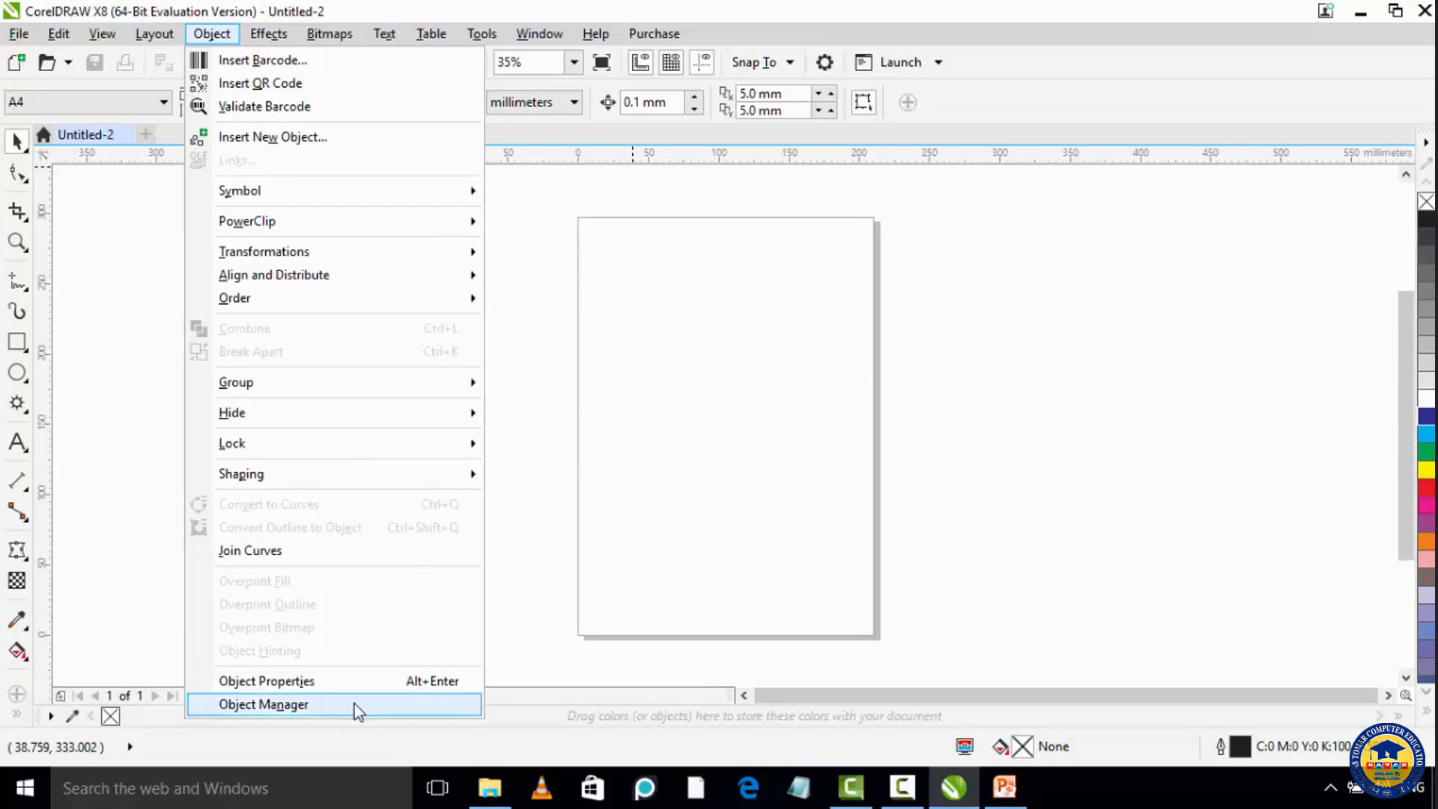
Open the Object Manager and examine the layers listed for Page 1 and the Master Page.
{"action": "left_click", "coordinate": [354, 704]}
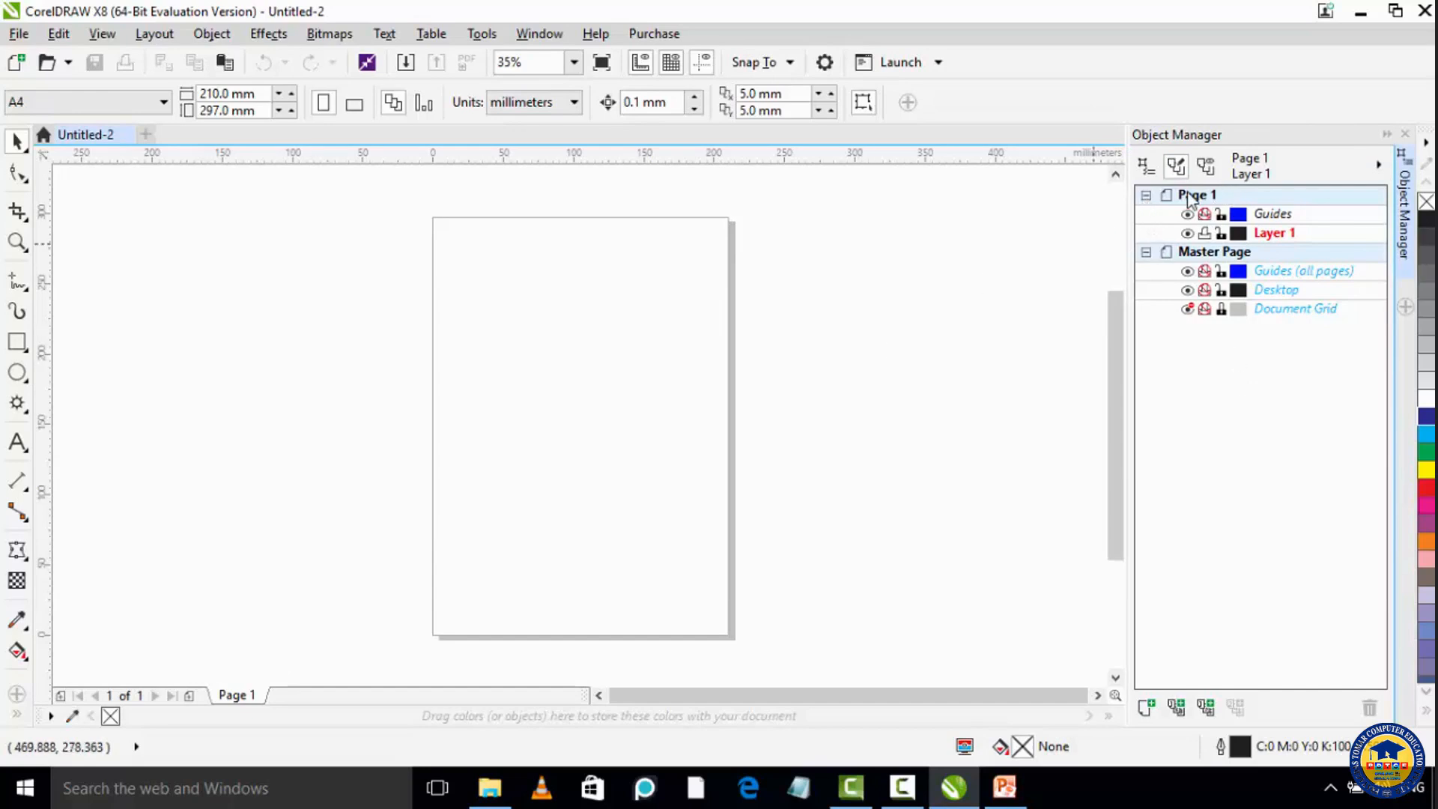
{"action": "left_click", "coordinate": [1148, 197]}
{"action": "left_click", "coordinate": [1148, 196]}
{"action": "left_click", "coordinate": [1146, 253]}
{"action": "left_click", "coordinate": [1146, 253]}
{"action": "left_click", "coordinate": [1271, 215]}
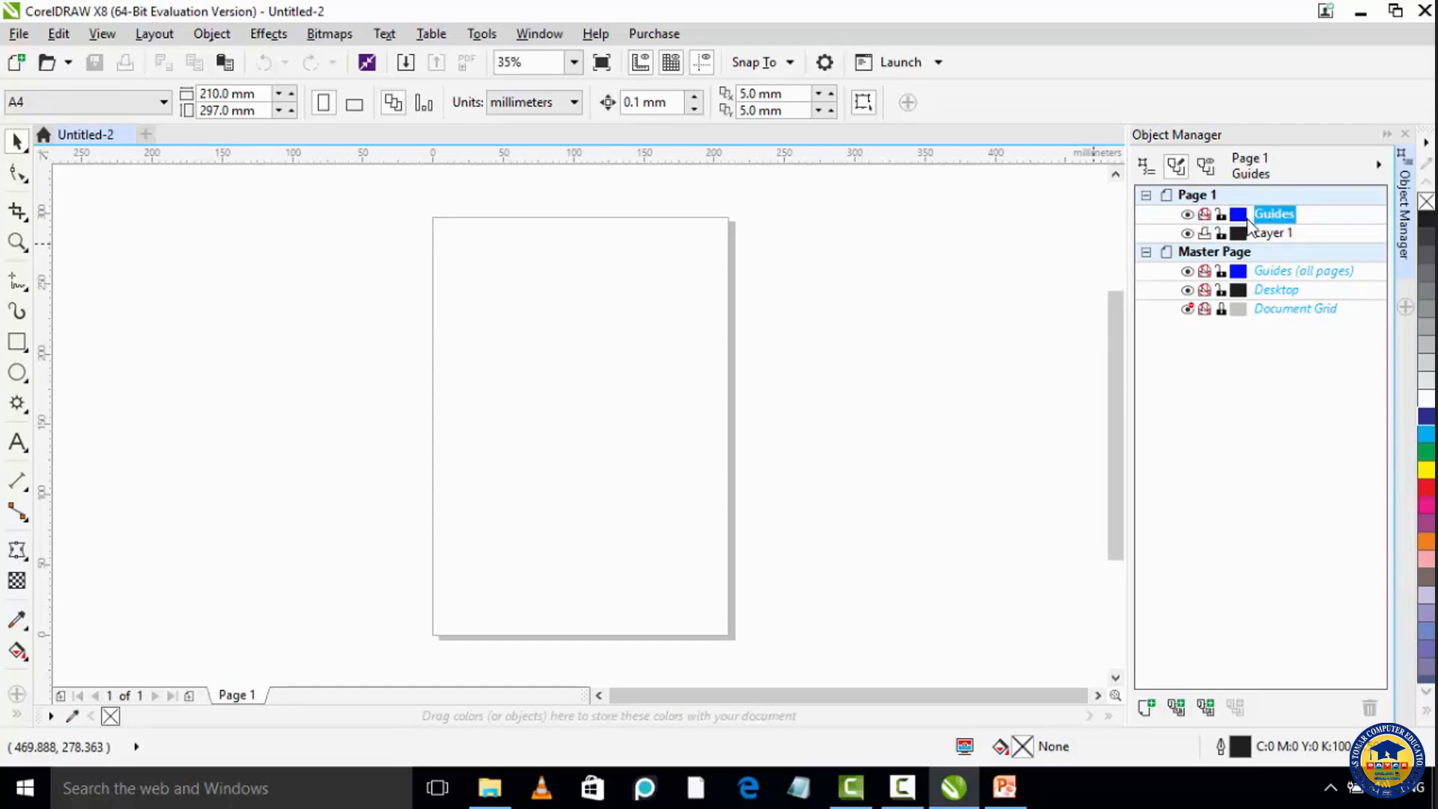
{"action": "left_click", "coordinate": [1266, 236]}
{"action": "left_click", "coordinate": [1284, 274]}
{"action": "left_click", "coordinate": [1285, 294]}
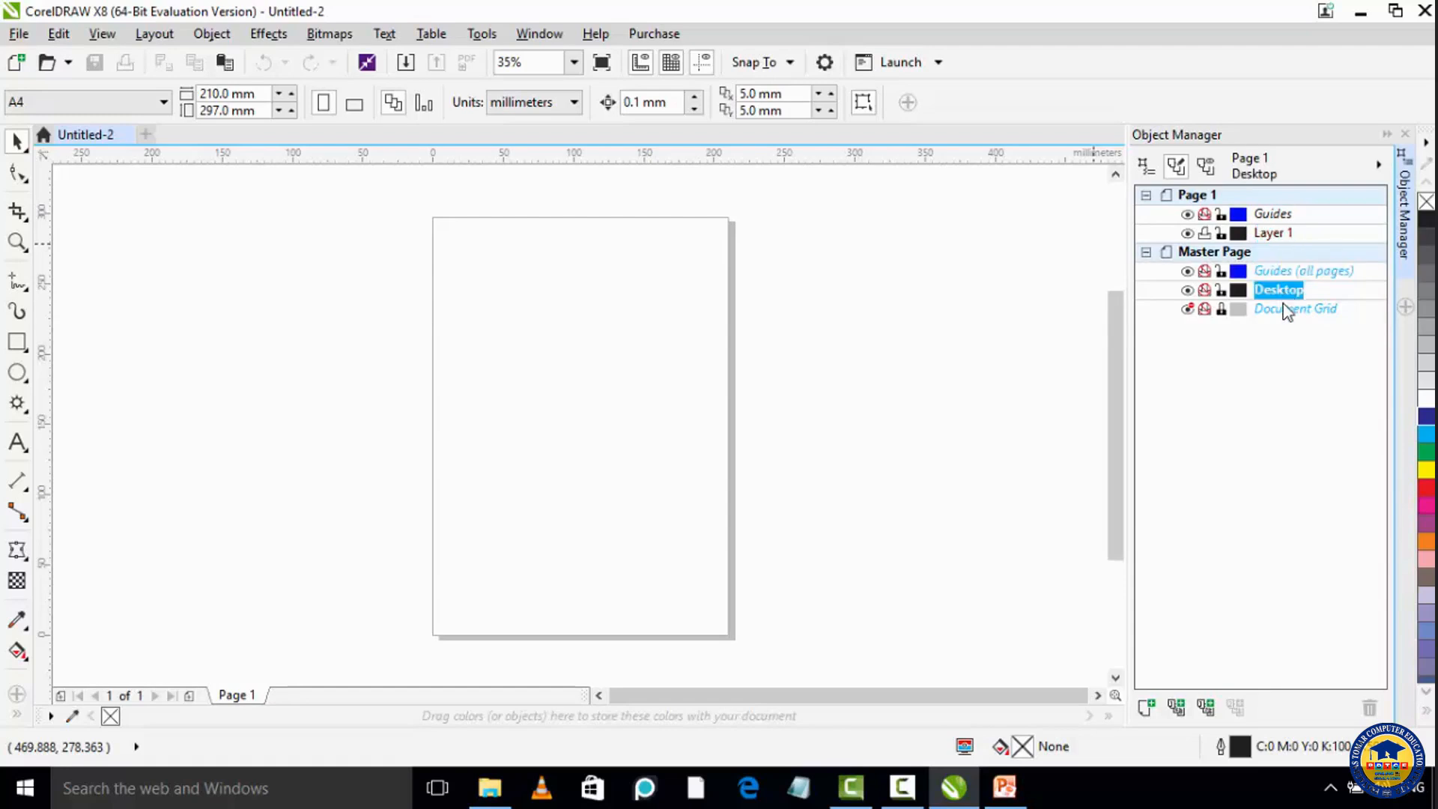
{"action": "left_click", "coordinate": [1285, 311]}
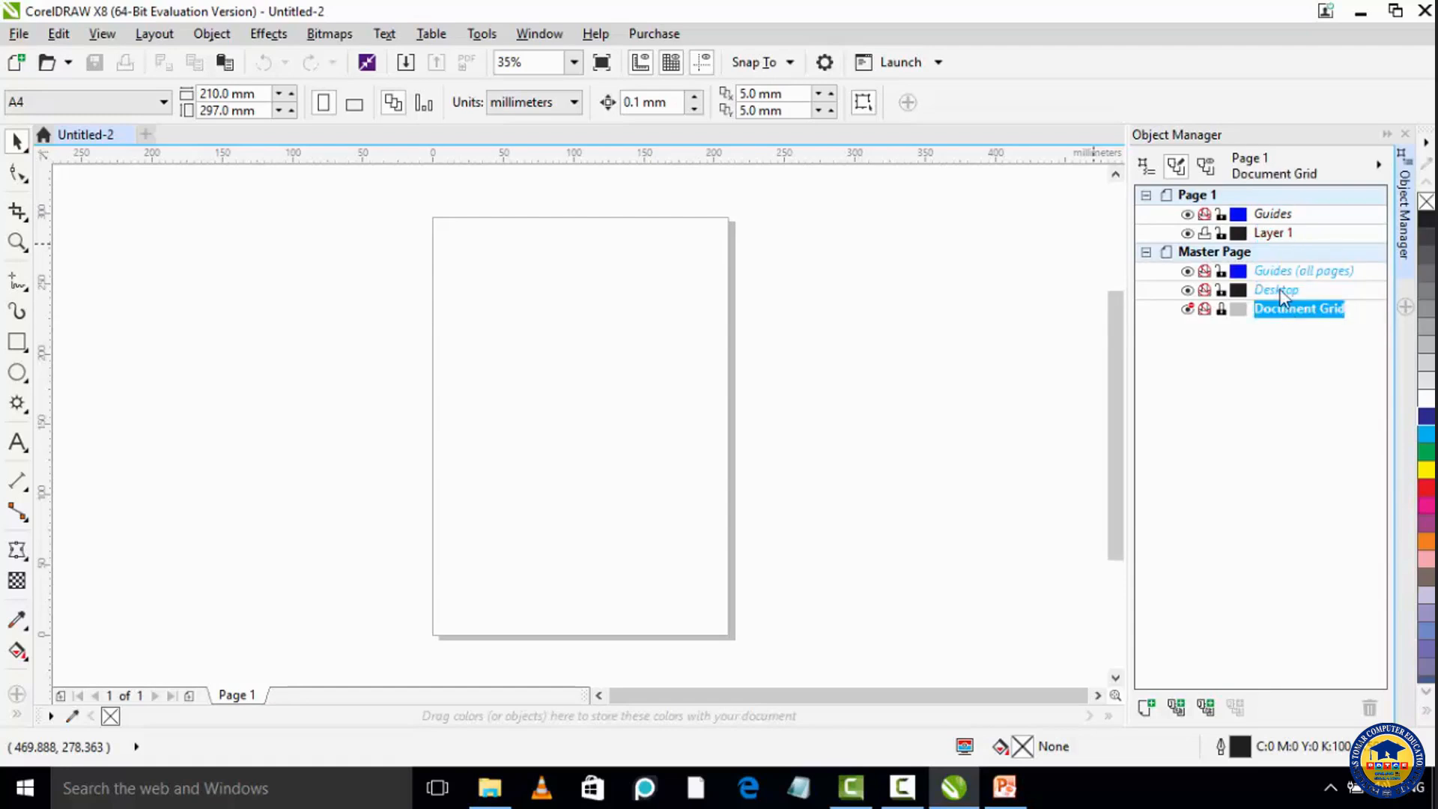
Draw a rectangle about 107 by 74 mm in the page's upper half on Layer 1 and fill it yellow.
{"action": "left_click", "coordinate": [1270, 233]}
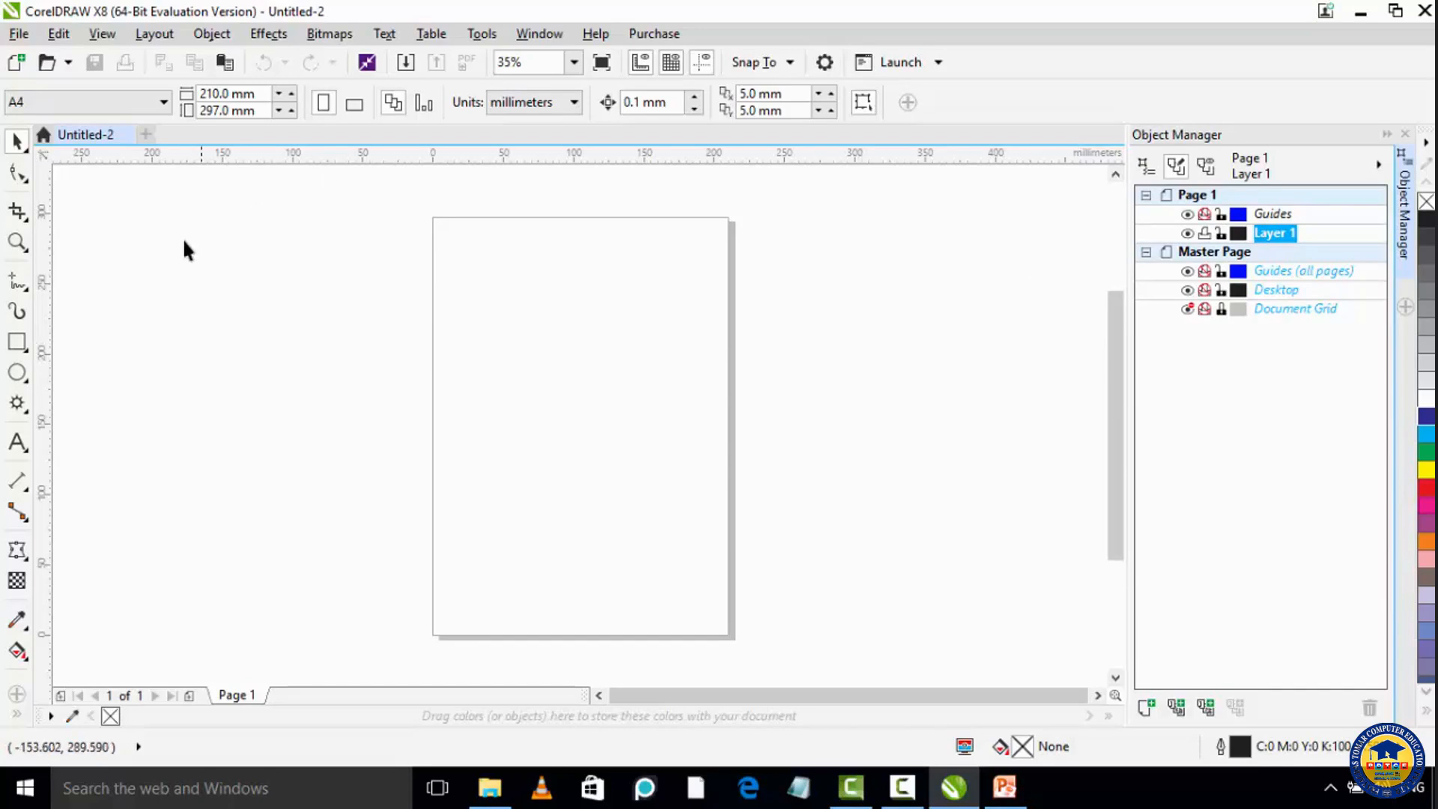
{"action": "left_click", "coordinate": [17, 341]}
{"action": "mouse_move", "coordinate": [512, 261]}
{"action": "left_mouse_down"}
{"action": "mouse_move", "coordinate": [569, 327]}
{"action": "mouse_move", "coordinate": [664, 366]}
{"action": "left_mouse_up"}
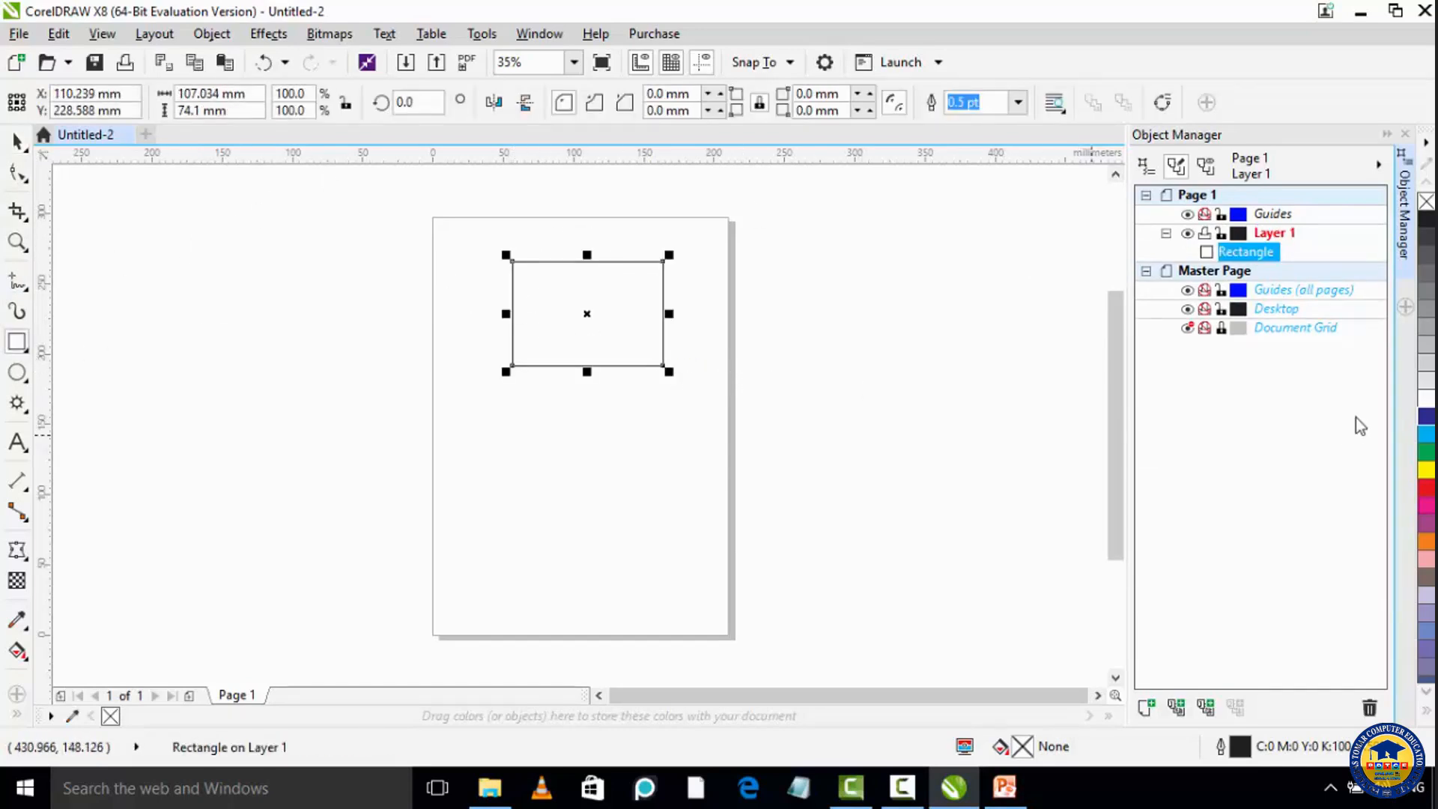
{"action": "left_click", "coordinate": [1427, 417]}
{"action": "left_click", "coordinate": [1427, 469]}
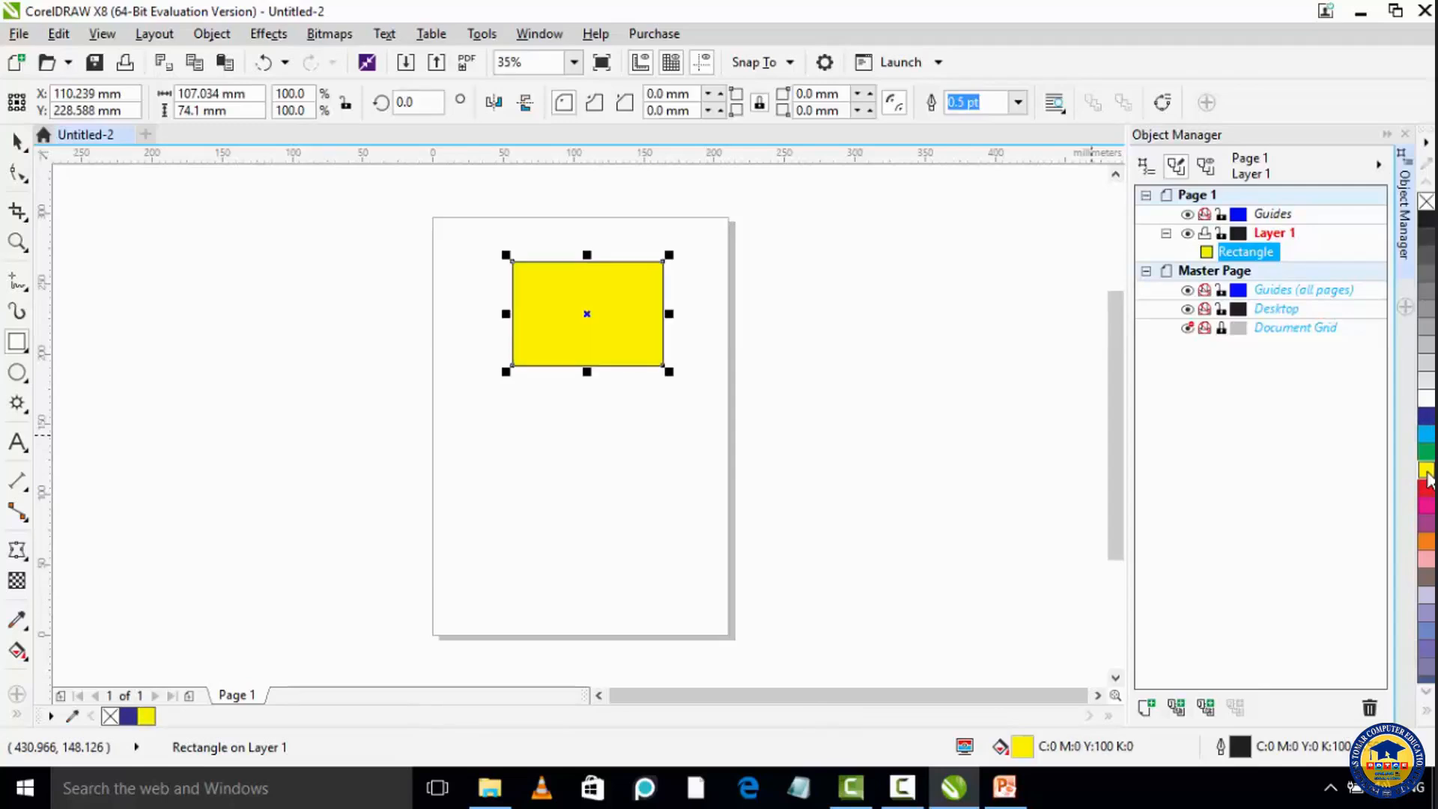
Draw an ellipse about 99 by 94 mm below the yellow rectangle on the same layer and fill it red.
{"action": "left_click", "coordinate": [16, 372]}
{"action": "left_click_drag", "start_coordinate": [523, 405], "coordinate": [669, 537]}
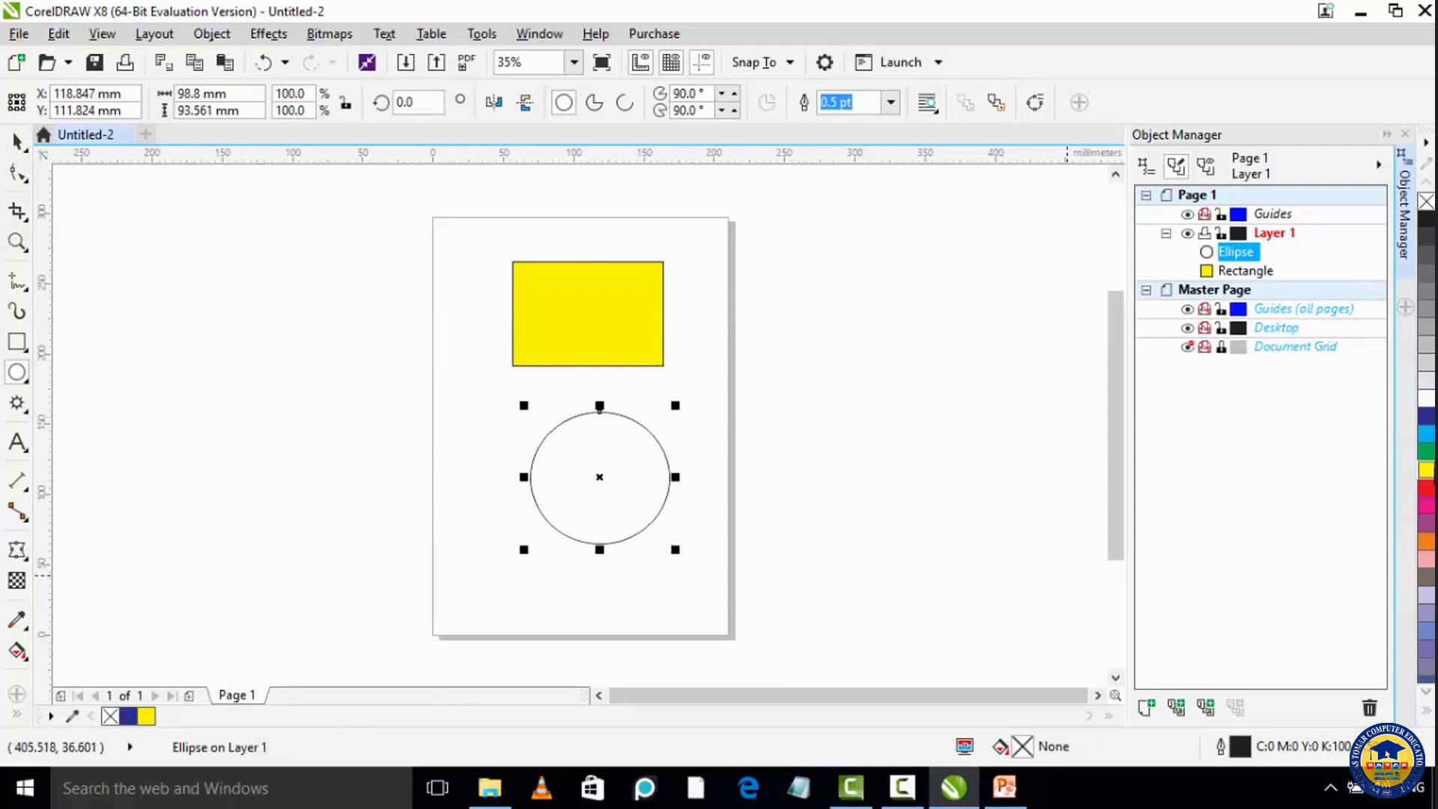
{"action": "left_click", "coordinate": [1427, 487]}
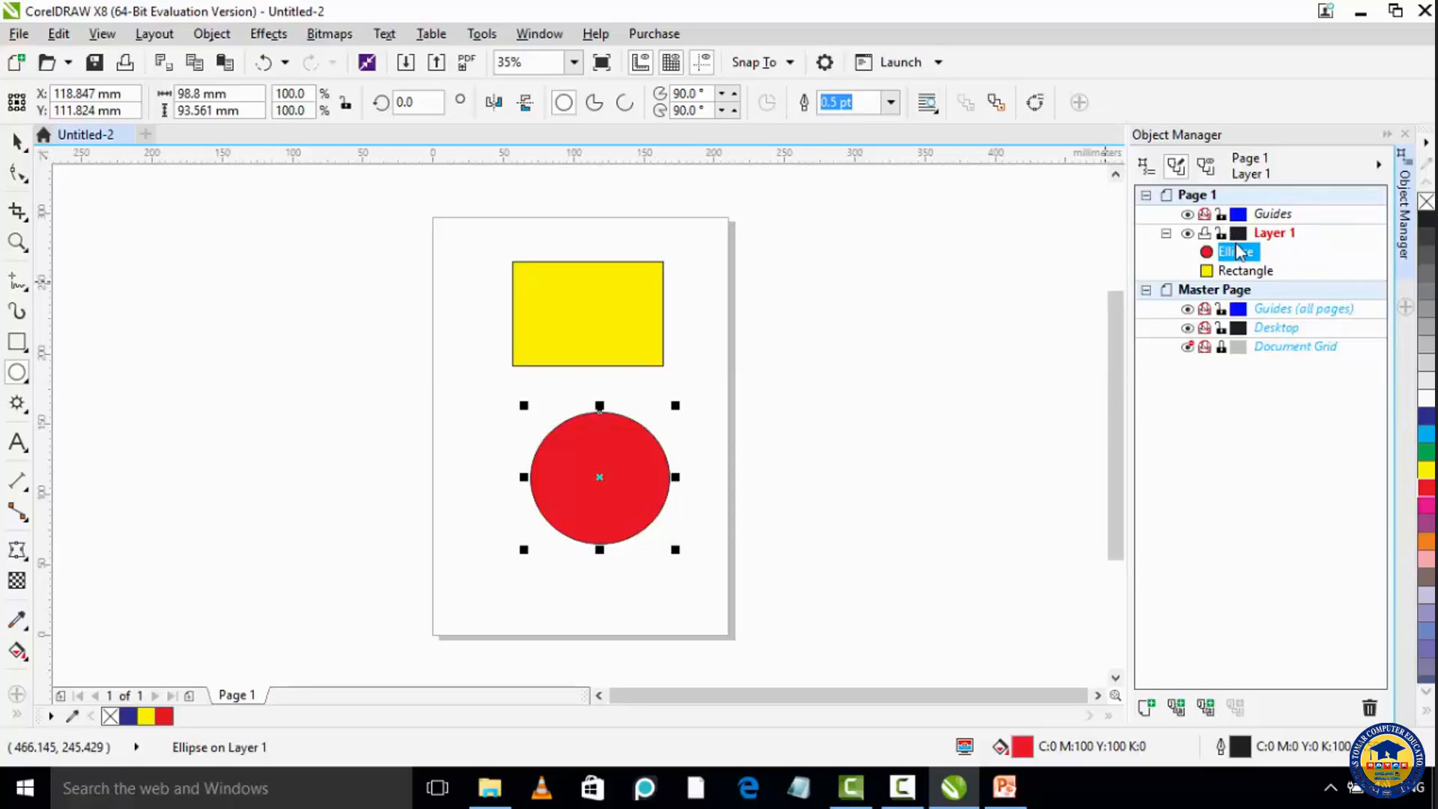
Add a new layer above Layer 1 on Page 1, keeping the suggested name.
{"action": "left_click", "coordinate": [1378, 165]}
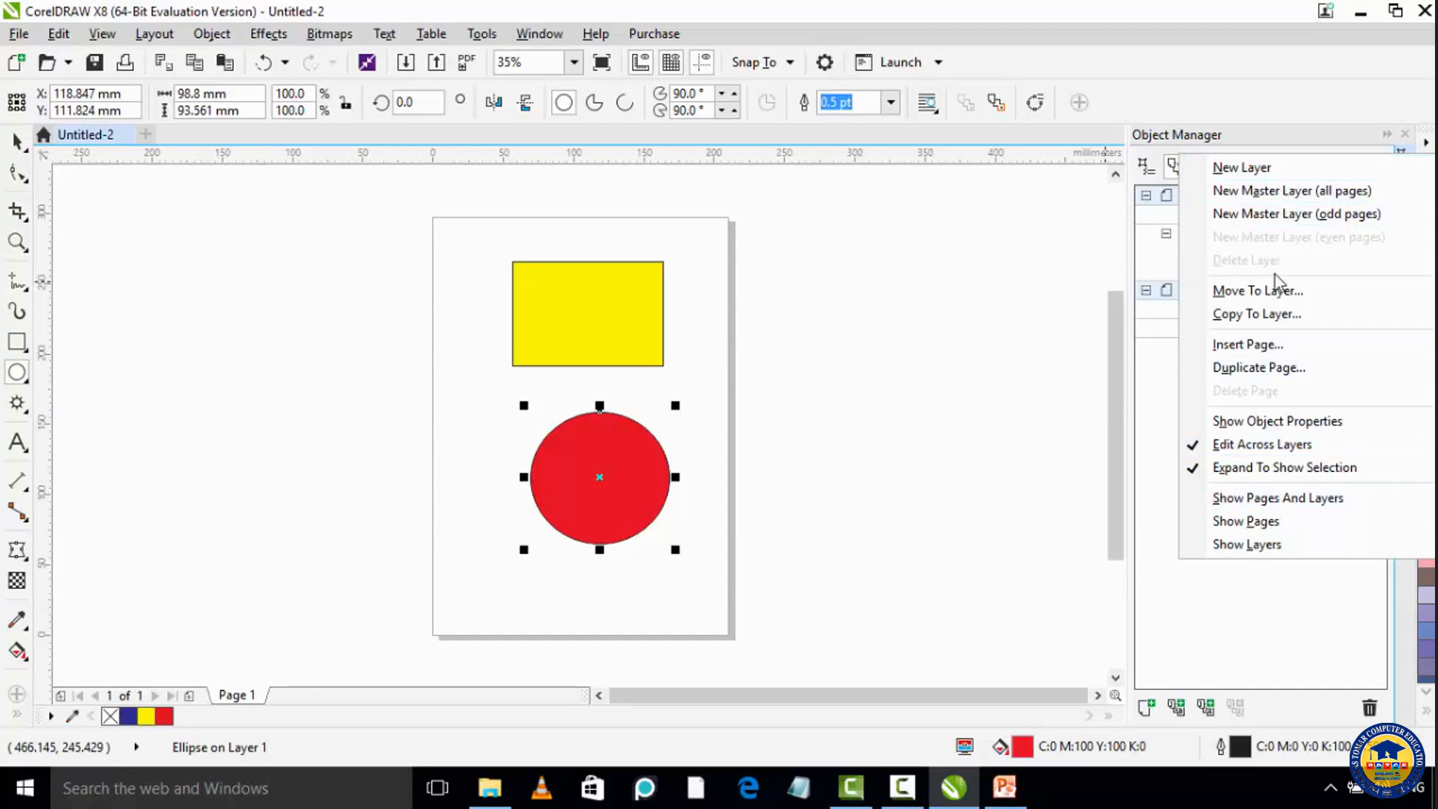
{"action": "left_click", "coordinate": [1245, 165]}
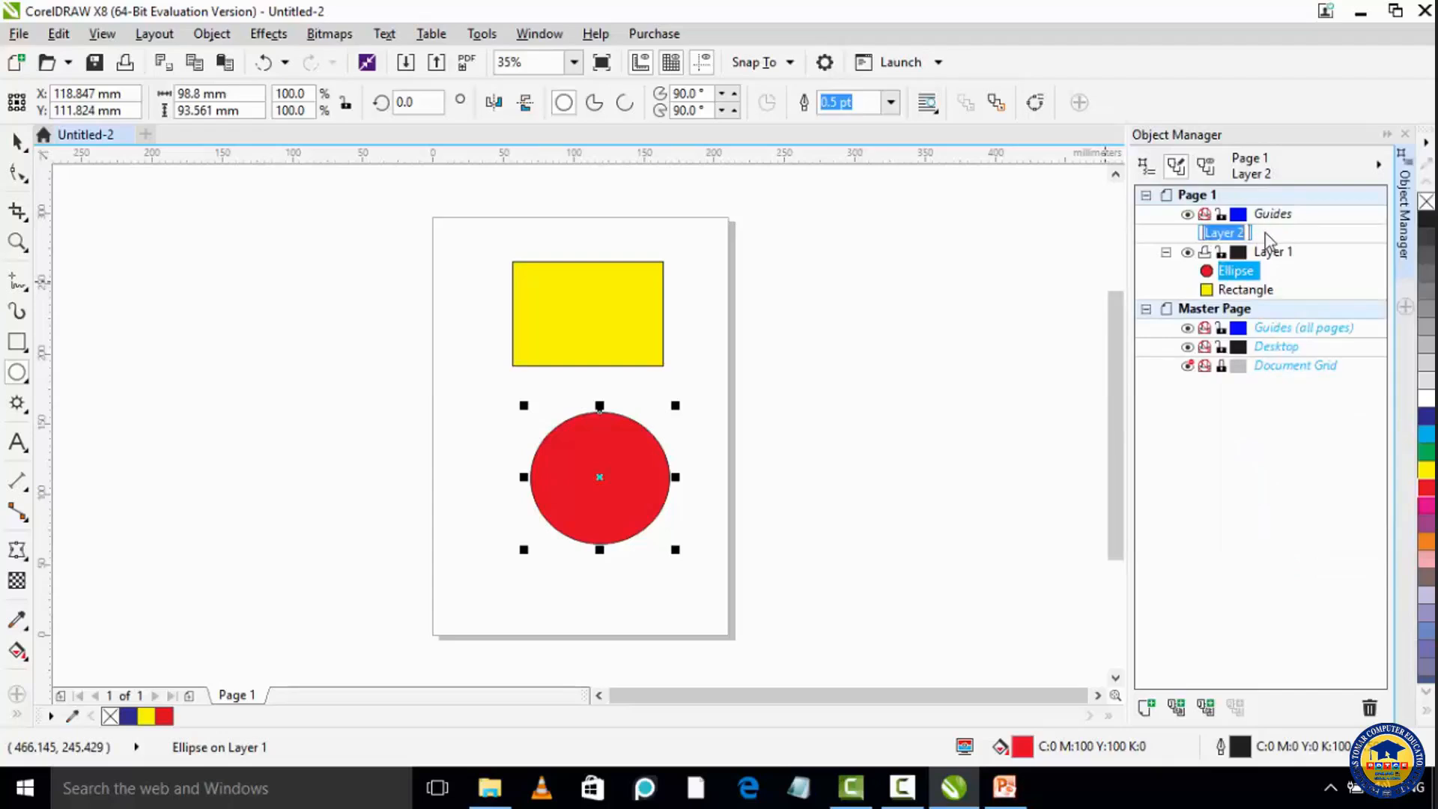
{"action": "left_click", "coordinate": [1266, 235]}
{"action": "left_click", "coordinate": [1173, 252]}
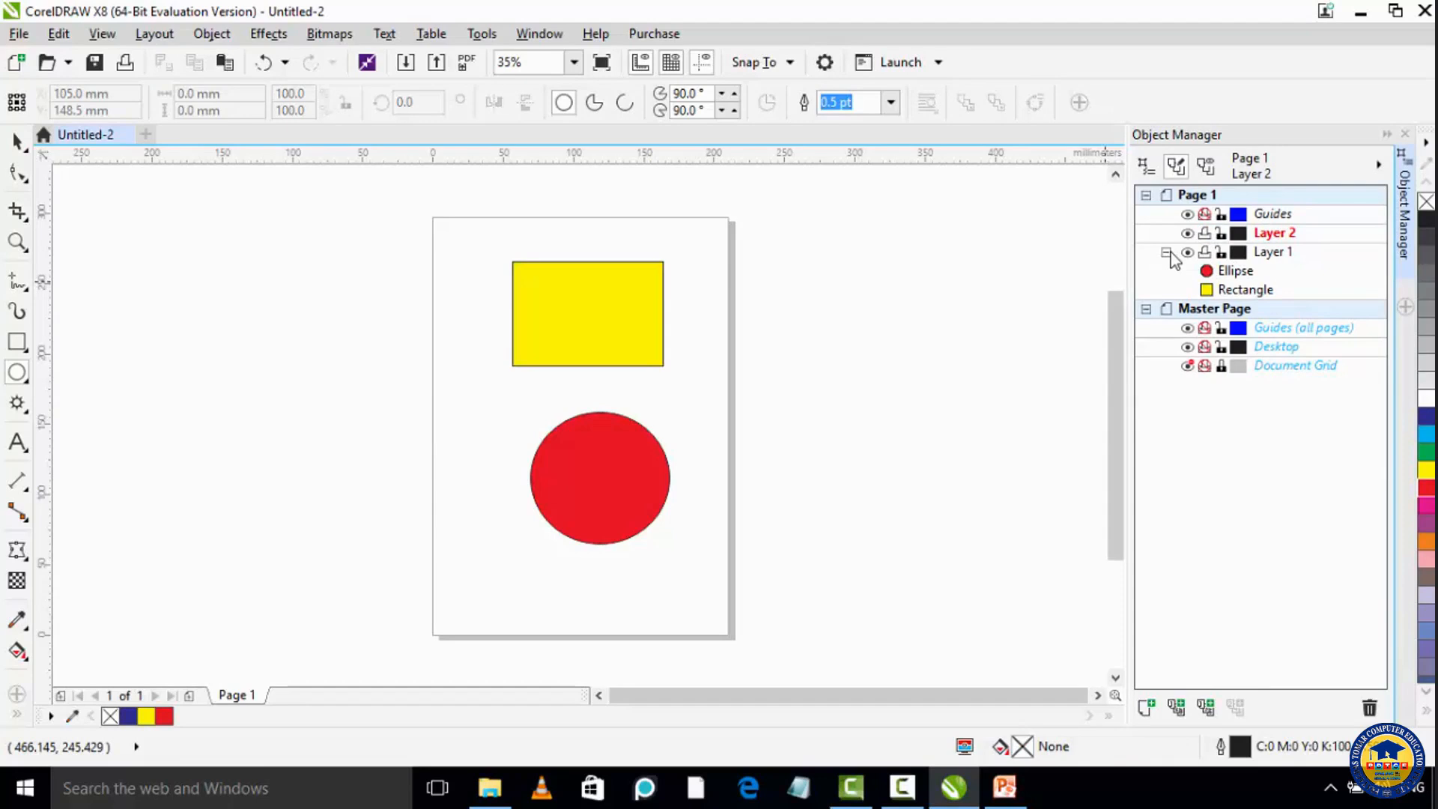
Draw a rectangle about 105 by 83 mm on Layer 2, move it to overlap the yellow rectangle's lower-left corner, and fill it dark blue.
{"action": "left_click", "coordinate": [1268, 236]}
{"action": "left_click", "coordinate": [18, 342]}
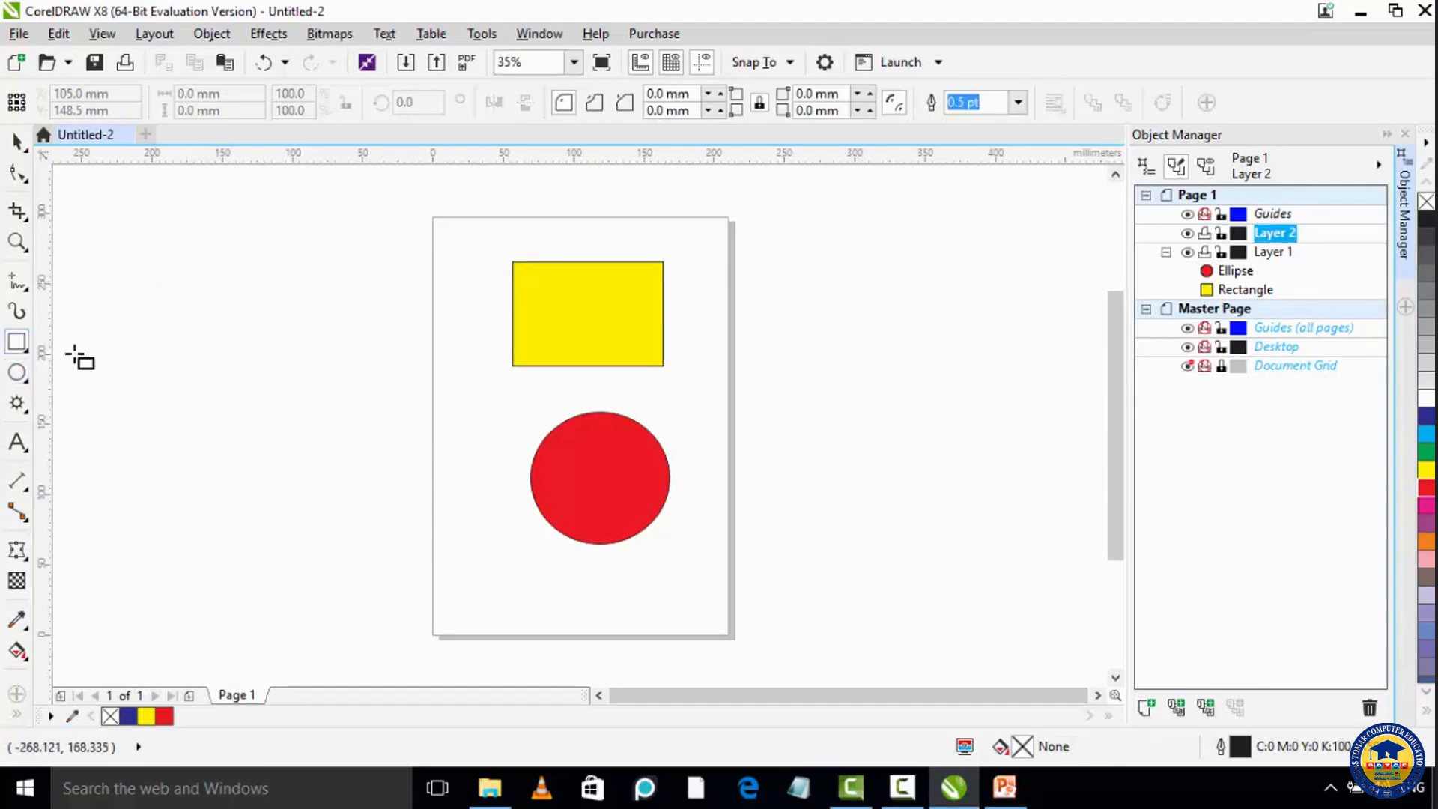
{"action": "left_click_drag", "start_coordinate": [712, 318], "coordinate": [861, 435]}
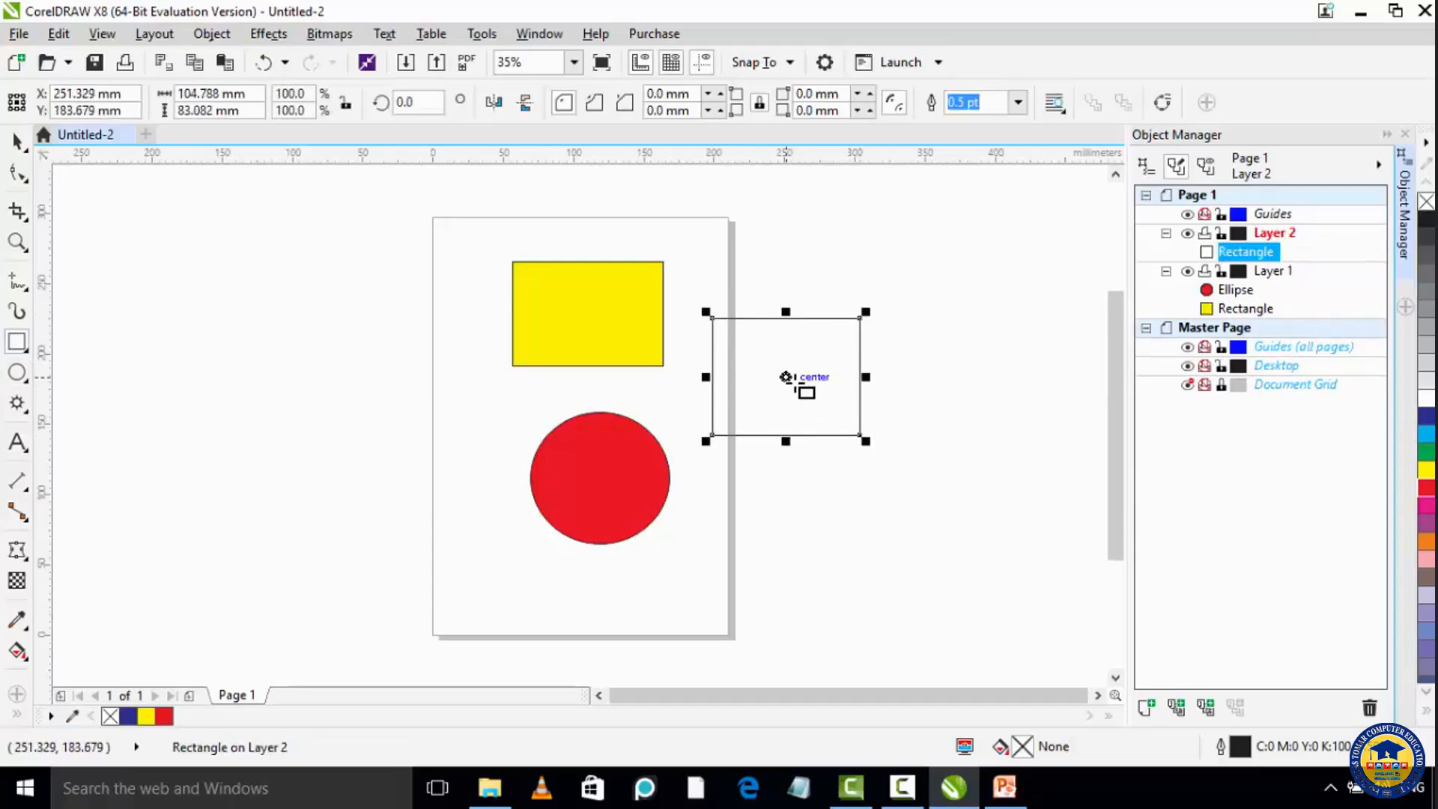
{"action": "left_click_drag", "start_coordinate": [786, 377], "coordinate": [479, 377]}
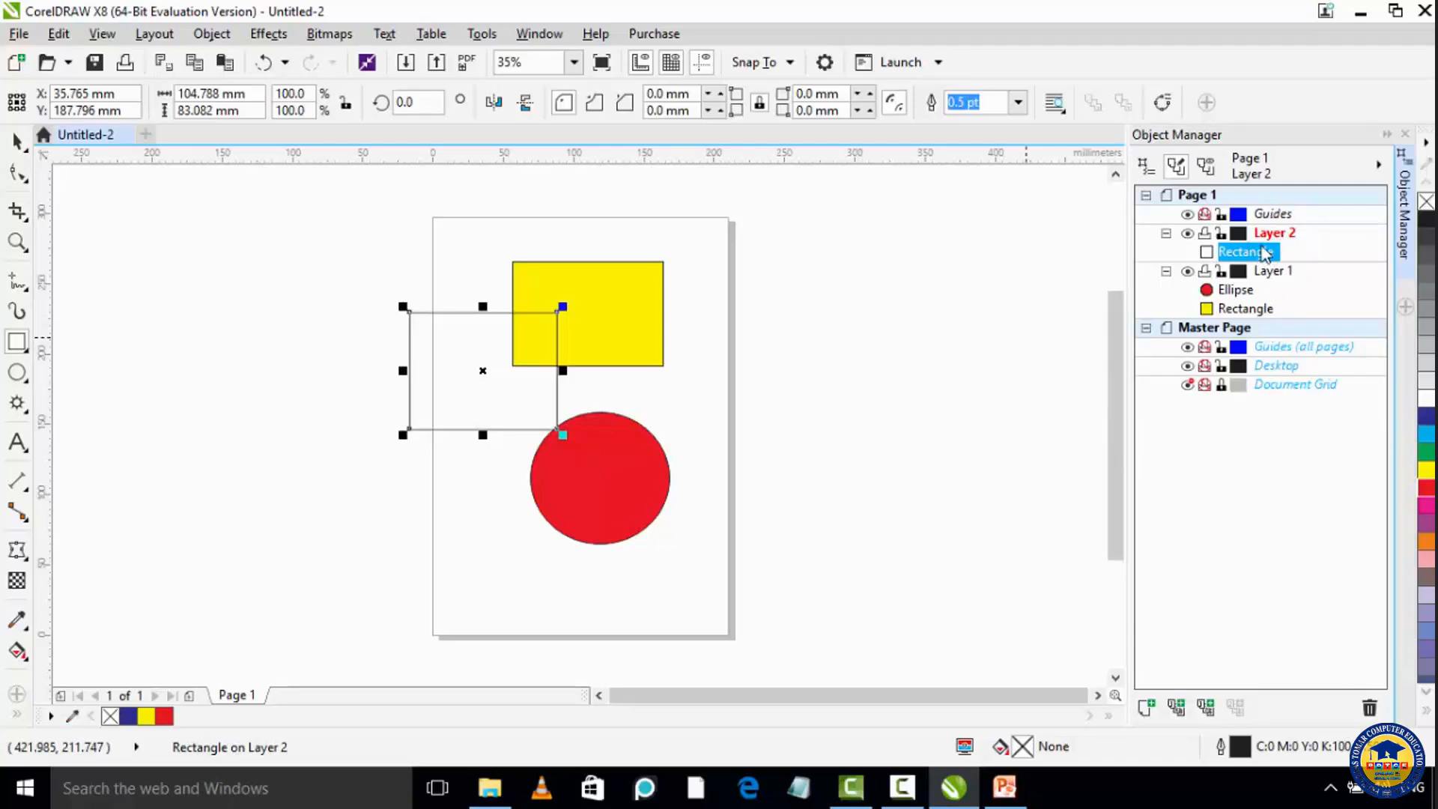
{"action": "left_click", "coordinate": [1427, 417]}
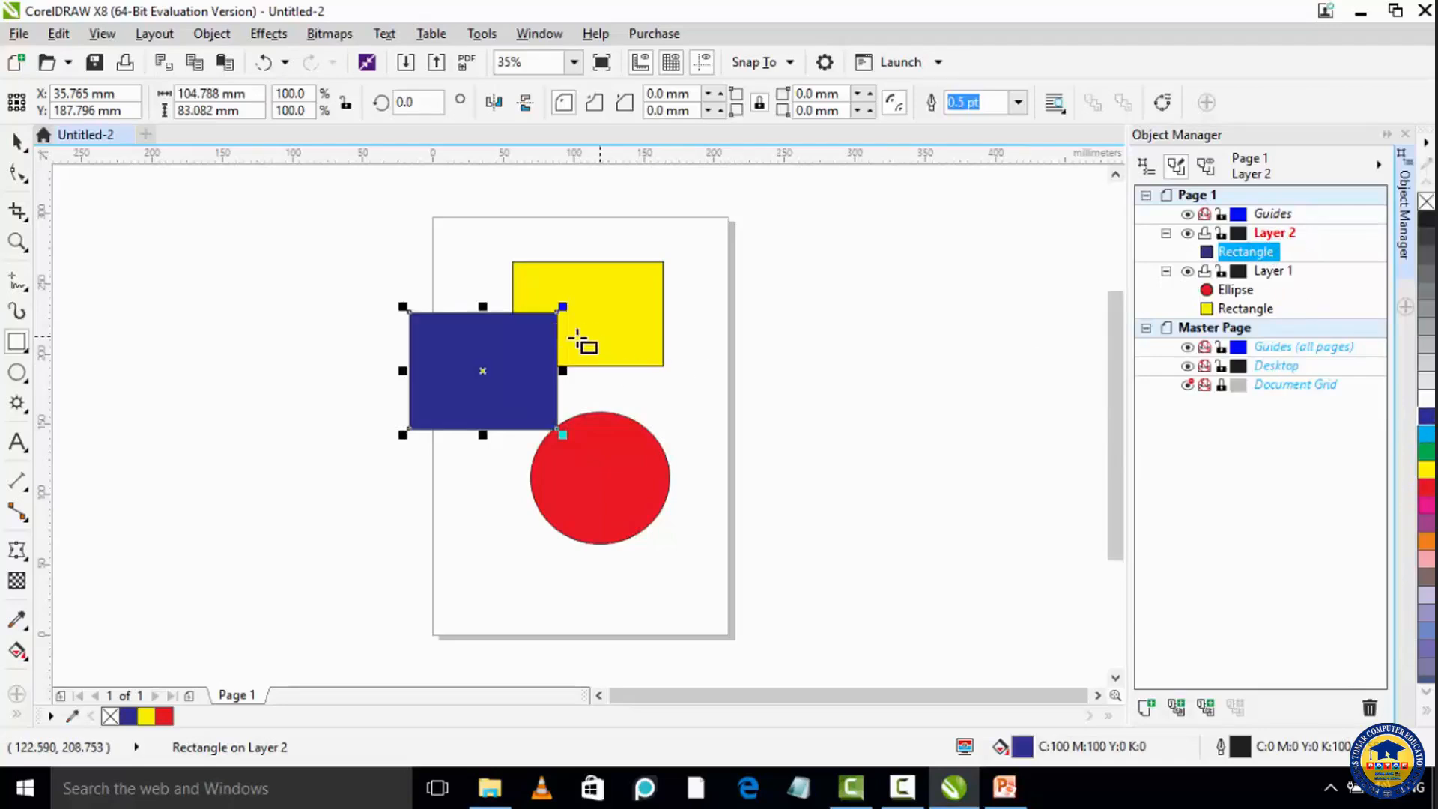
Draw a yellow-filled ellipse on Layer 2 partly covering the red ellipse, and widen it to about 103 by 106 mm.
{"action": "left_click", "coordinate": [17, 372]}
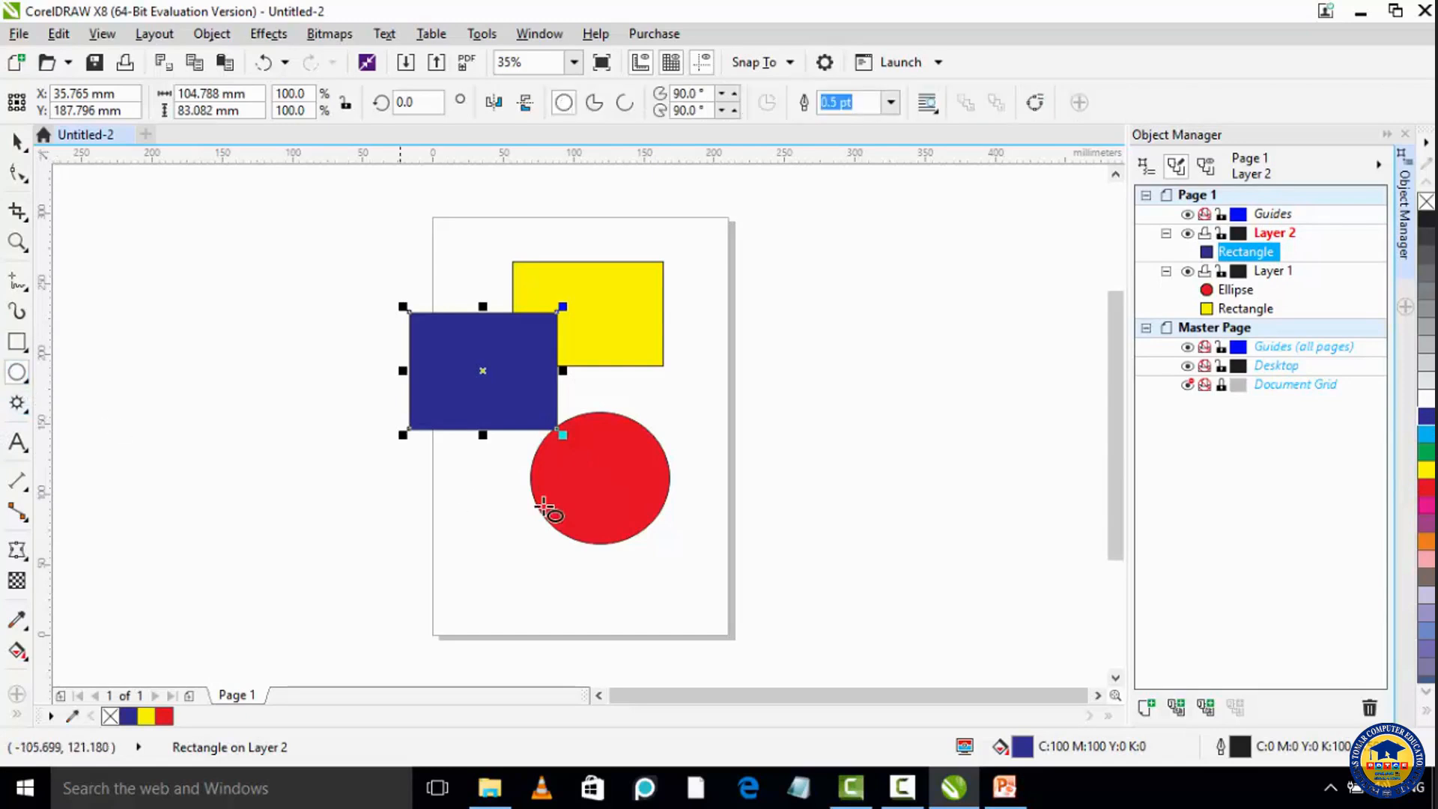
{"action": "left_click_drag", "start_coordinate": [450, 452], "coordinate": [596, 613]}
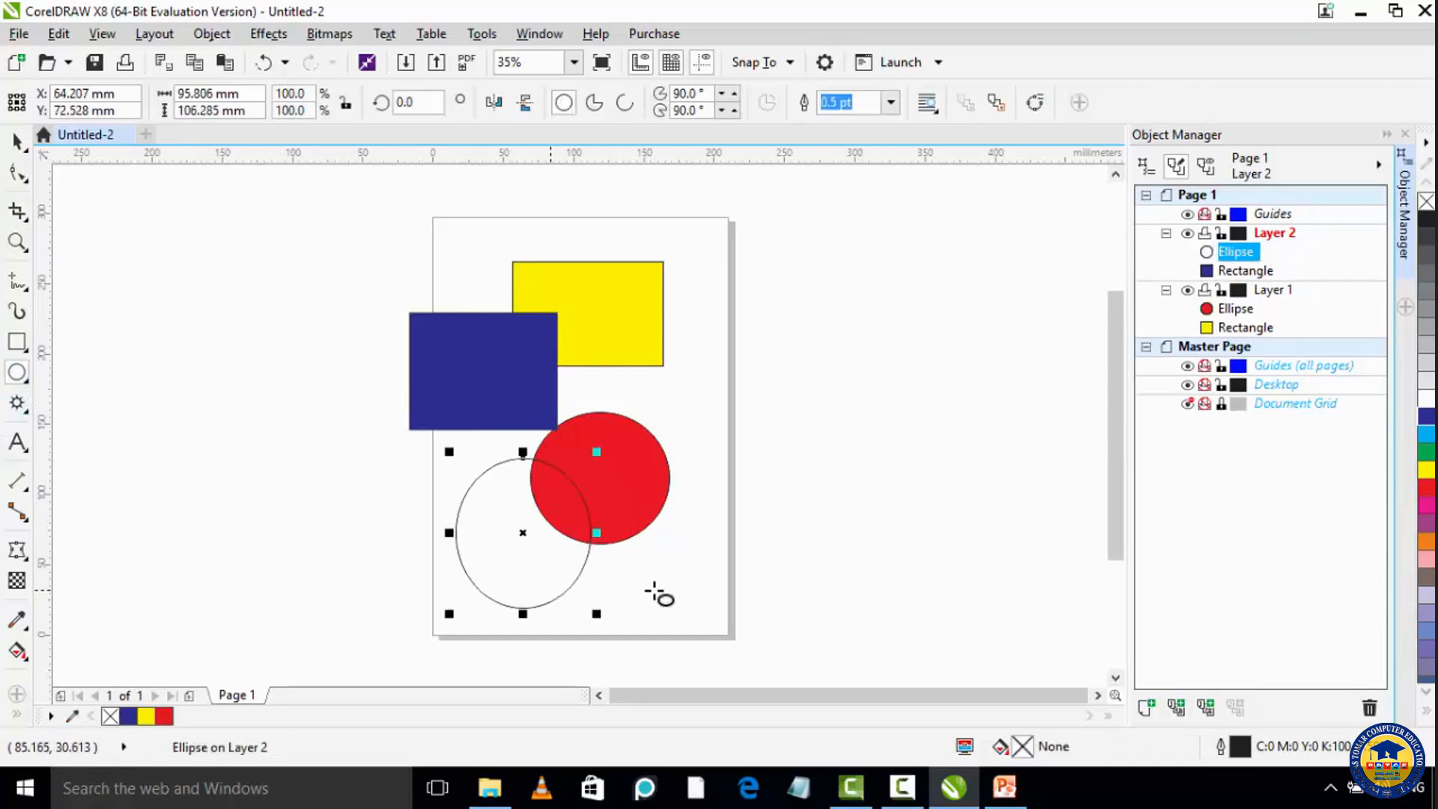
{"action": "left_click", "coordinate": [1426, 488]}
{"action": "left_click", "coordinate": [1427, 470]}
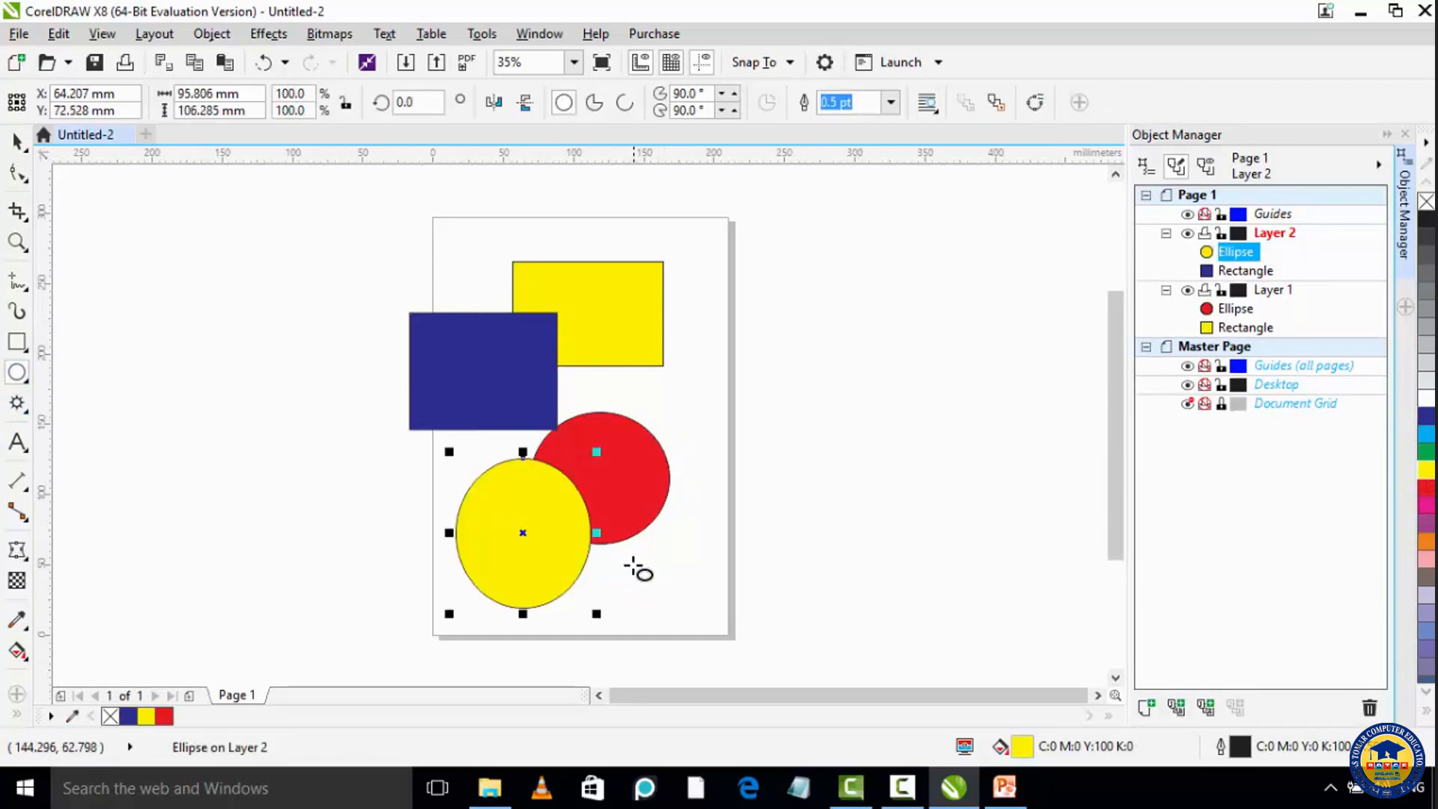
{"action": "left_click_drag", "start_coordinate": [603, 538], "coordinate": [613, 538]}
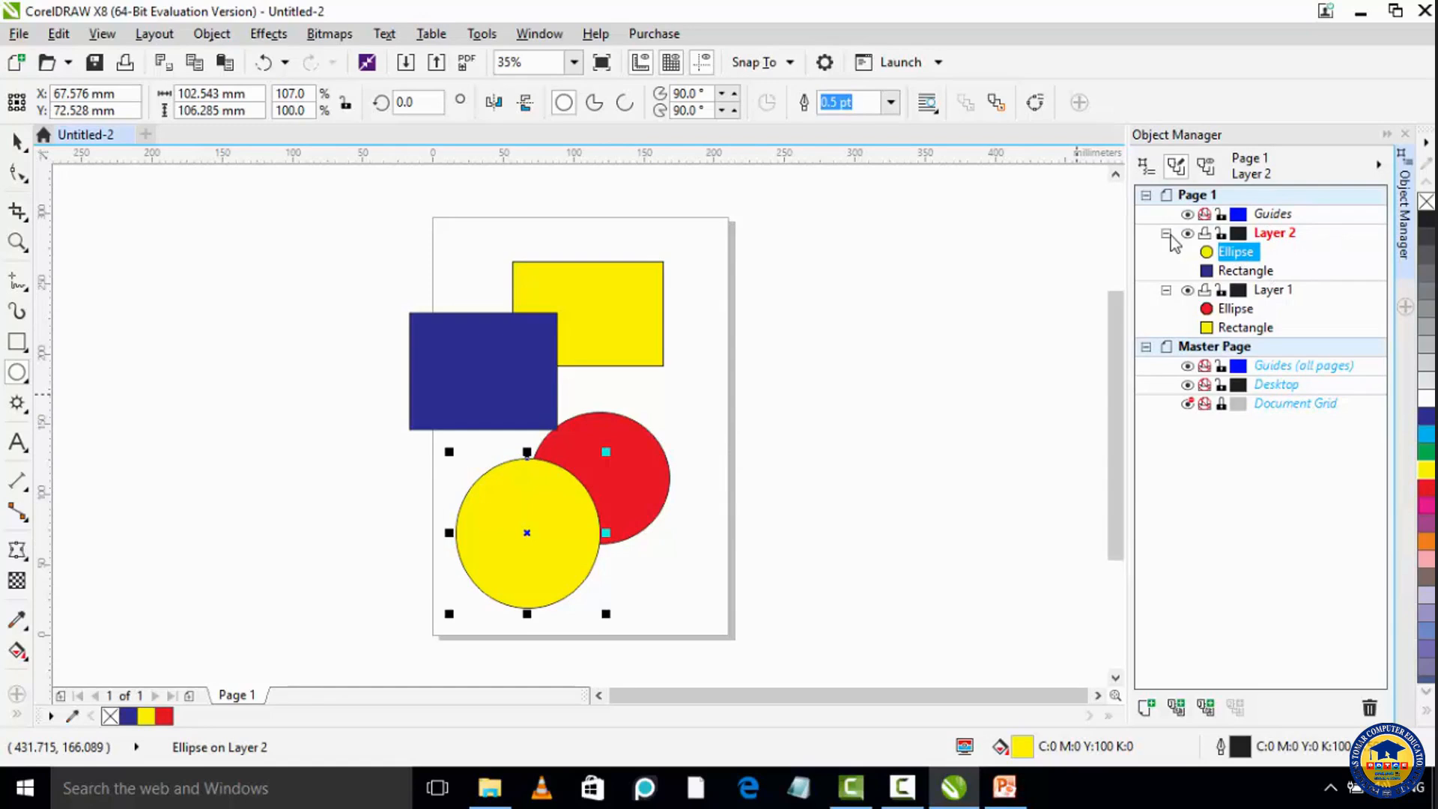
Examine which objects belong to Layer 1 and Layer 2 by collapsing and expanding both layers.
{"action": "left_click", "coordinate": [1166, 291]}
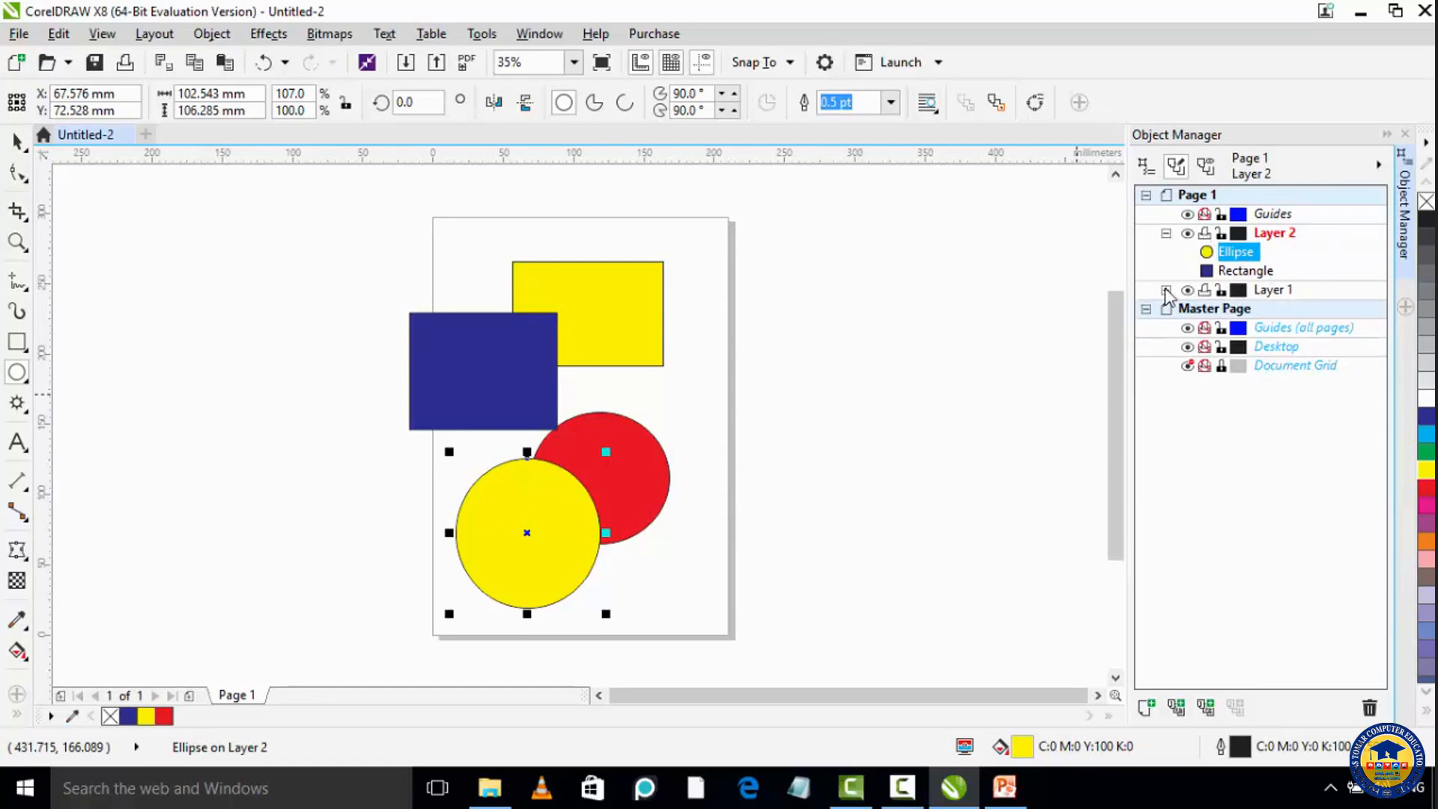
{"action": "left_click", "coordinate": [1166, 234]}
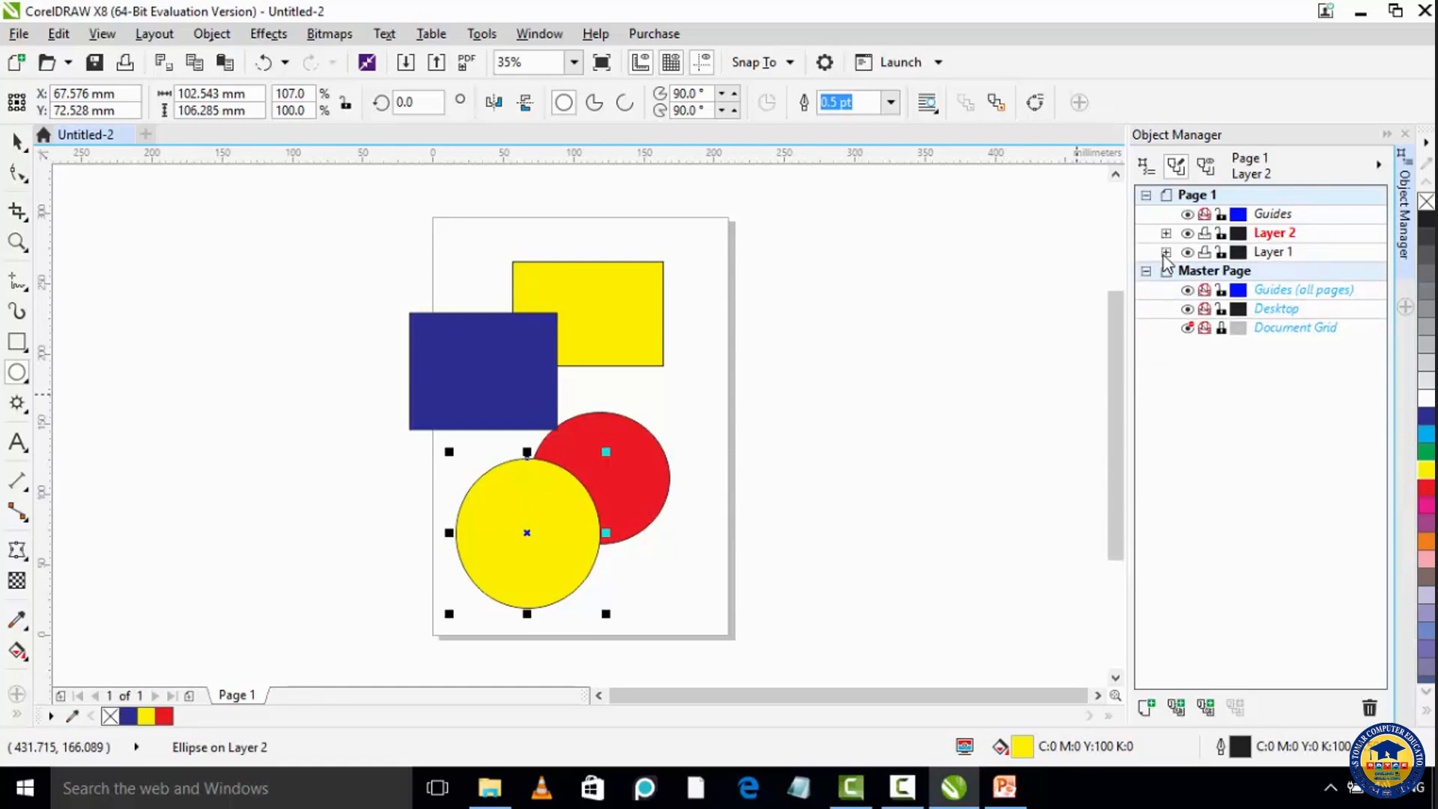
{"action": "left_click", "coordinate": [1166, 253]}
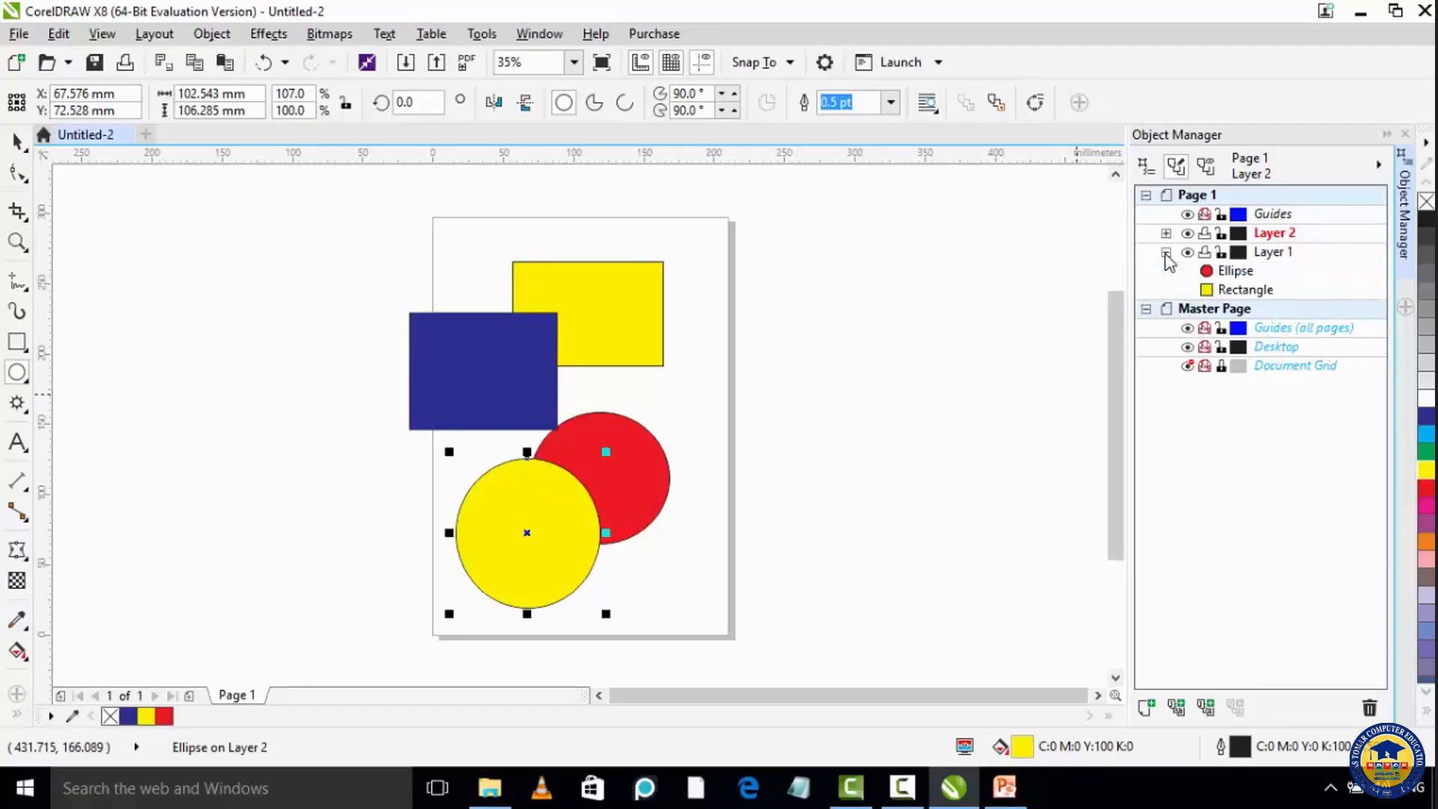
{"action": "left_click", "coordinate": [1166, 252]}
{"action": "left_click", "coordinate": [1166, 233]}
{"action": "left_click", "coordinate": [1166, 234]}
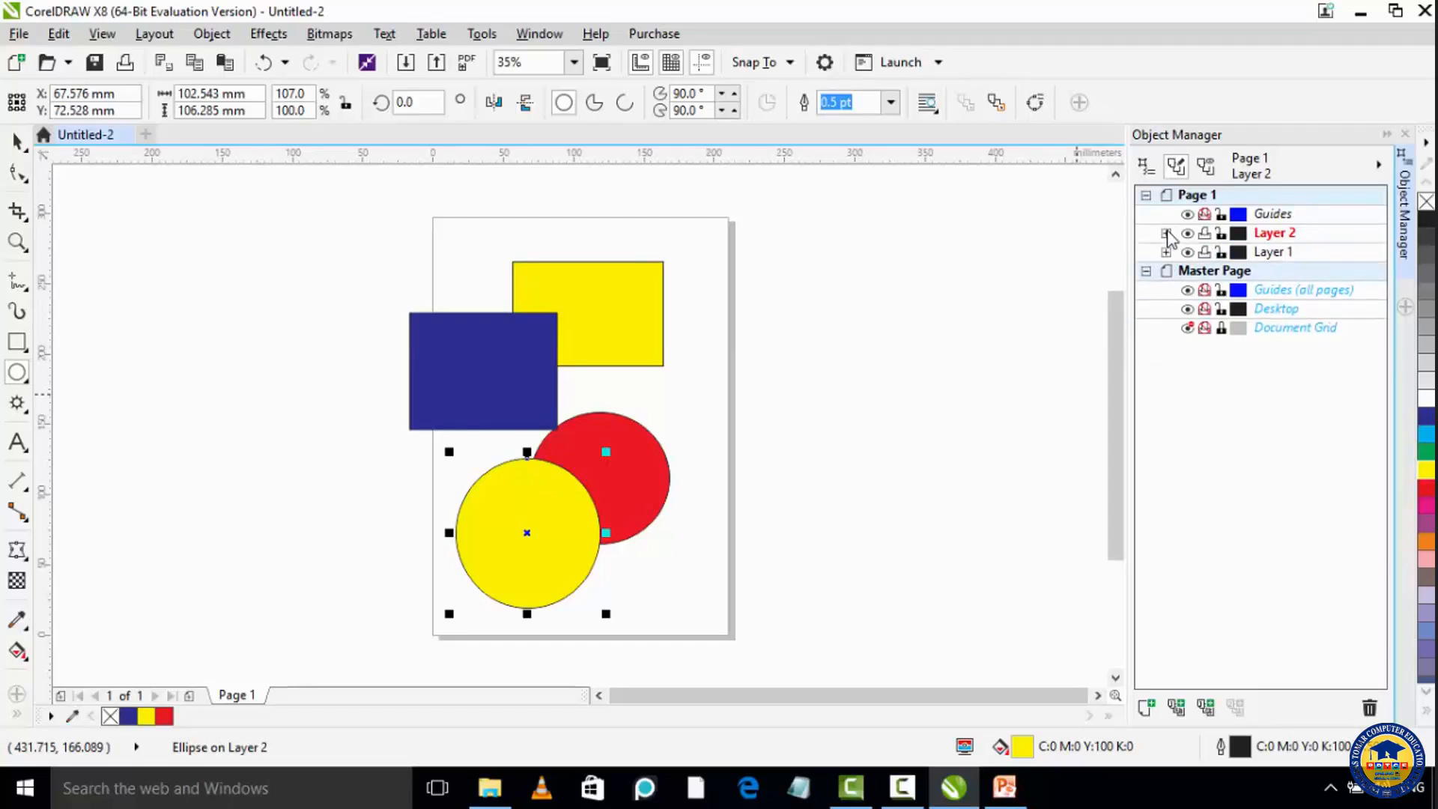
{"action": "left_click", "coordinate": [1166, 234]}
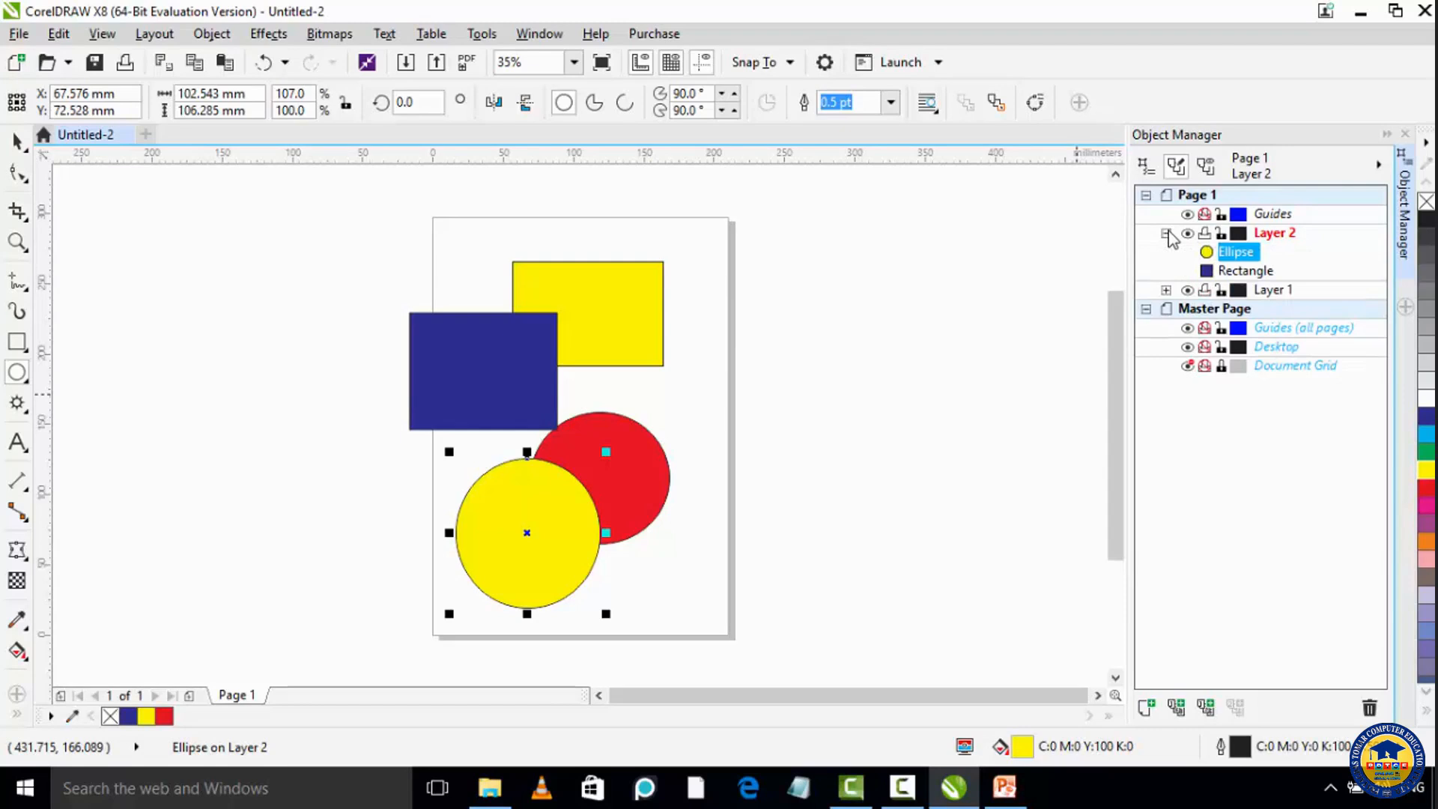
{"action": "left_click", "coordinate": [1166, 289]}
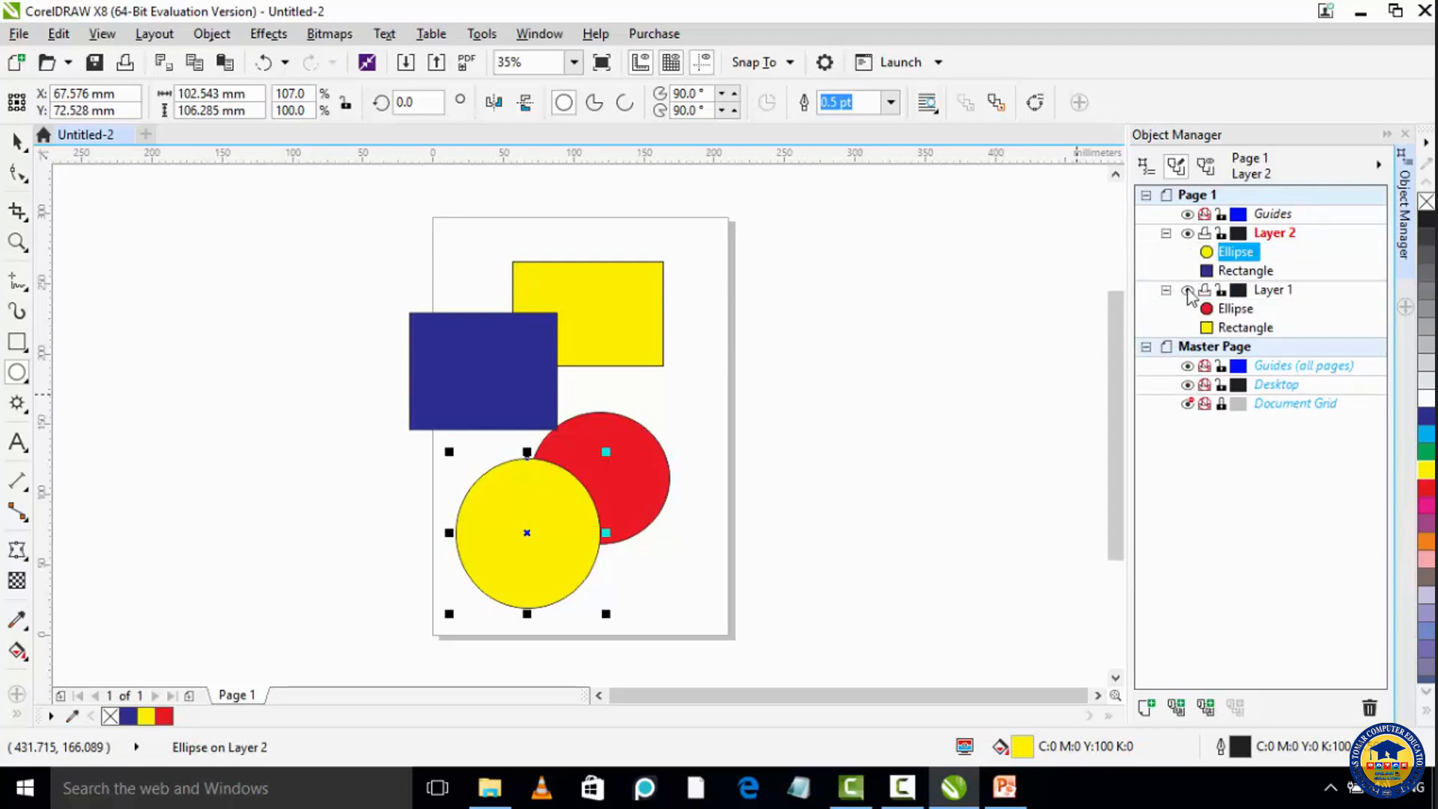
Rename Layer 2 as SECOND.
{"action": "left_click", "coordinate": [1283, 233]}
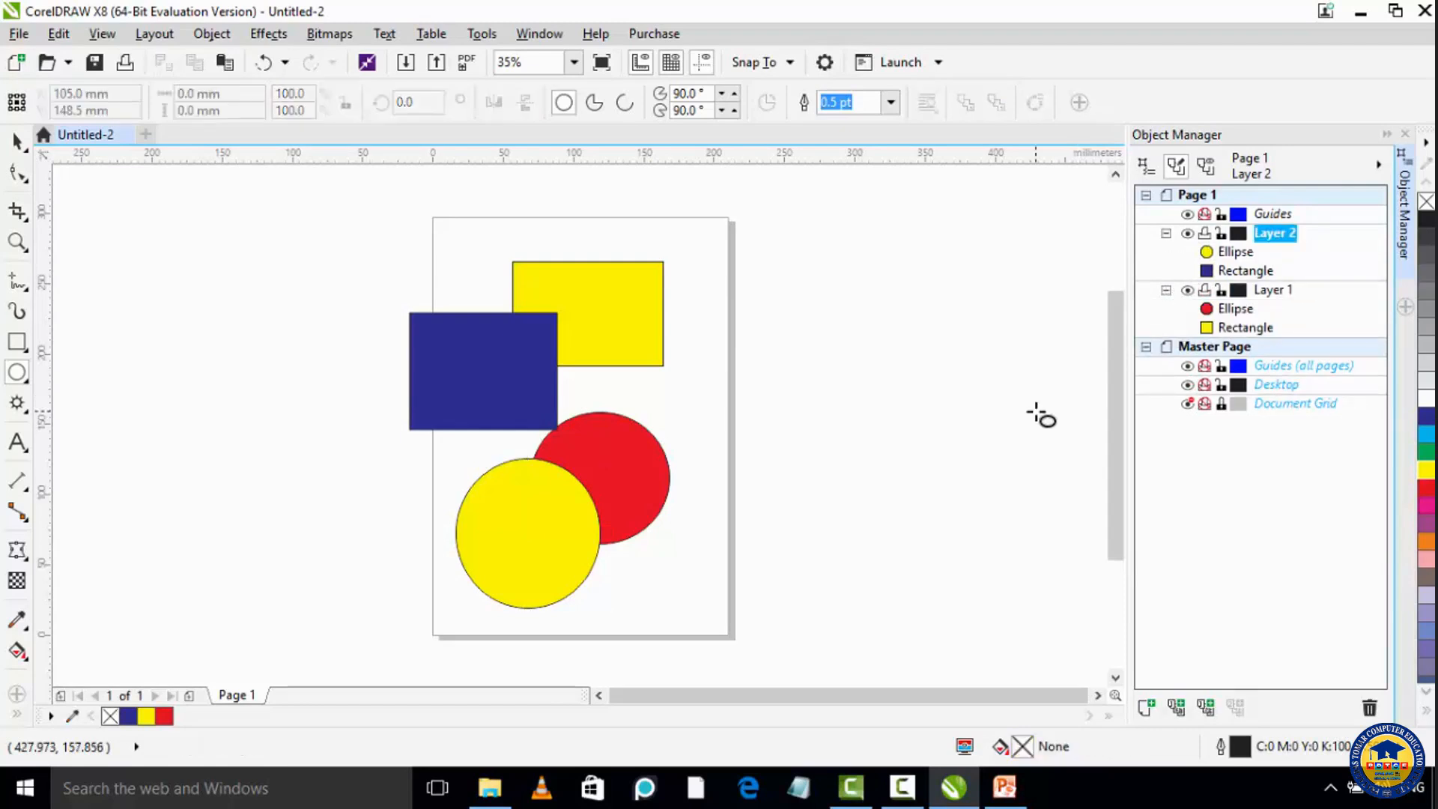
{"action": "right_click", "coordinate": [1275, 237]}
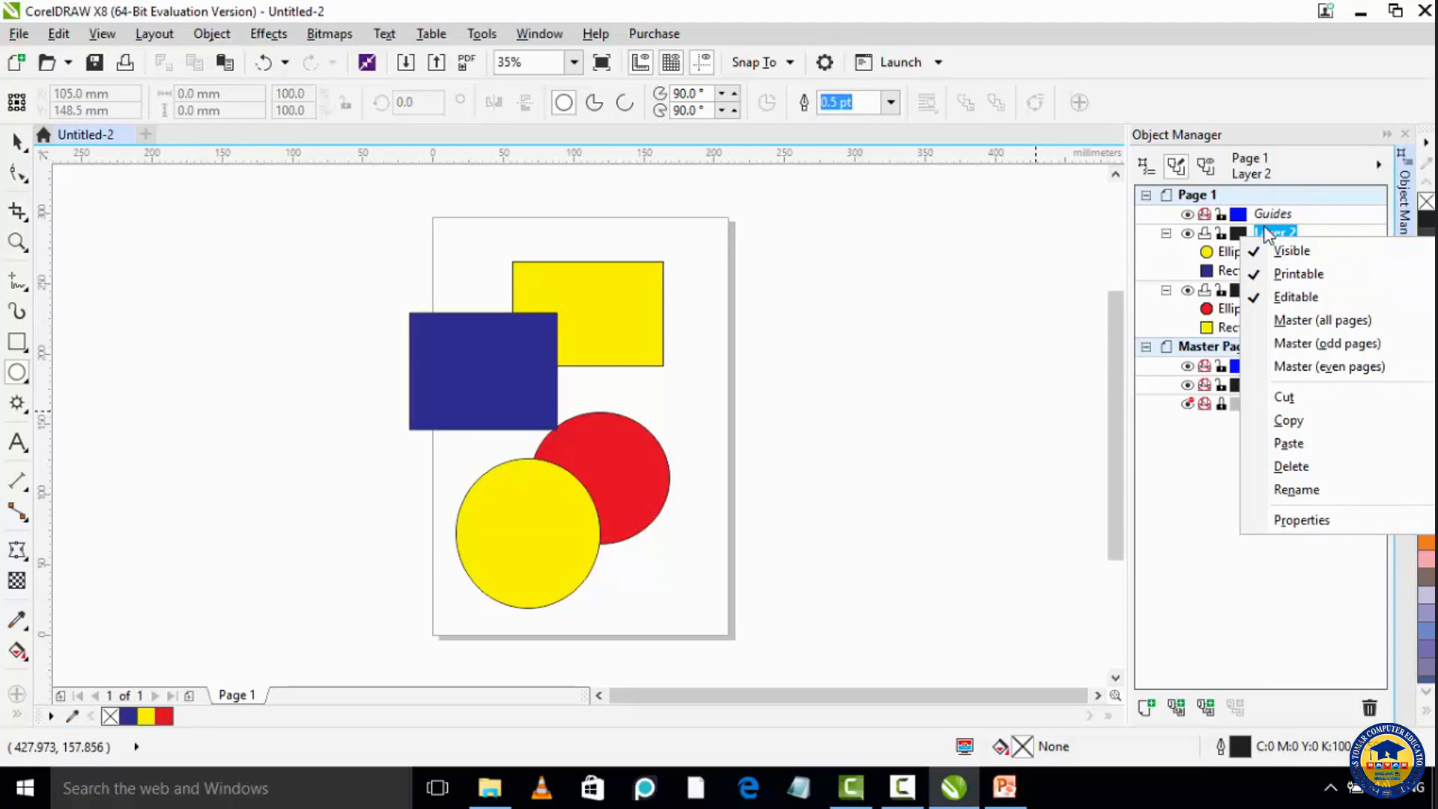
{"action": "left_click", "coordinate": [1311, 496]}
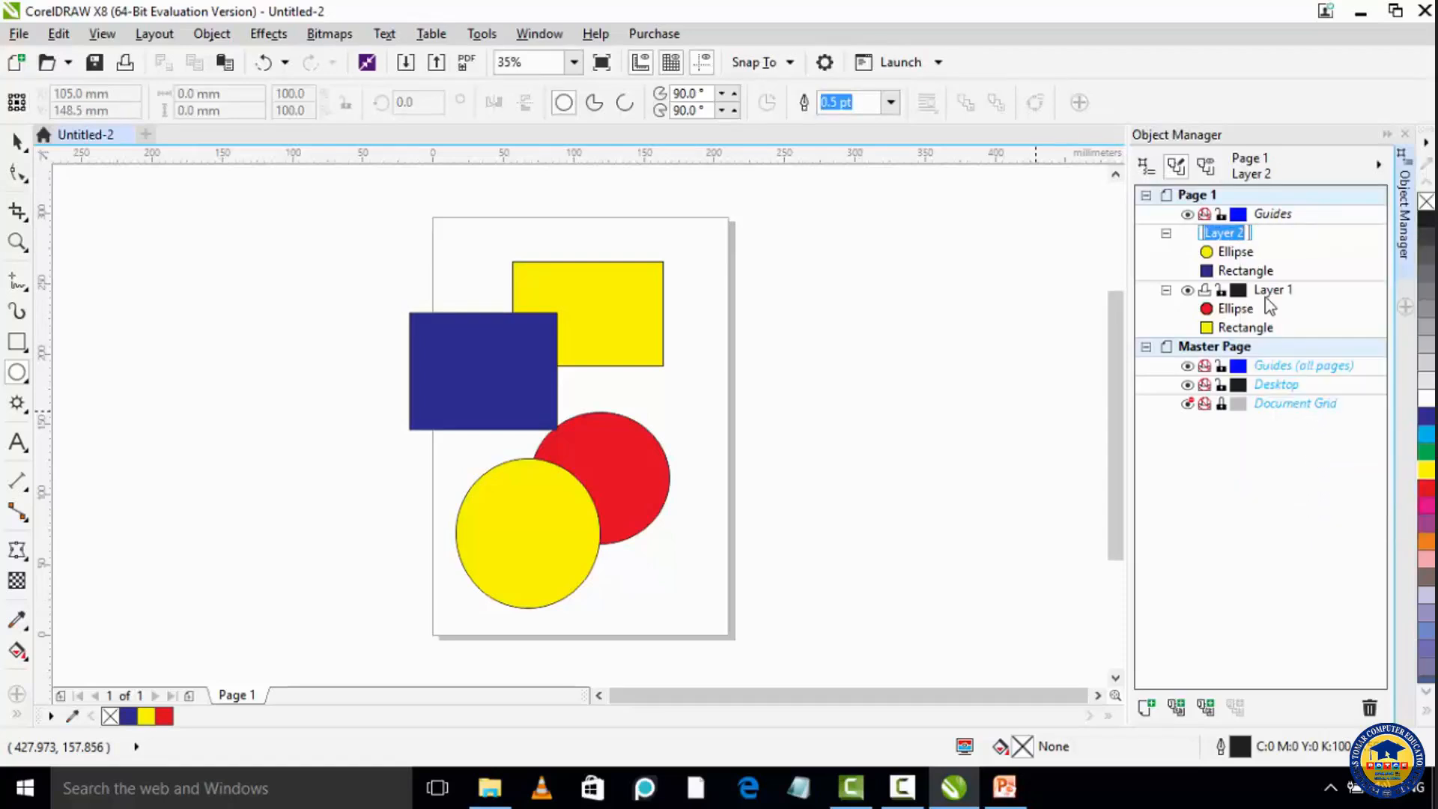
{"action": "type", "text": "SECOND"}
{"action": "key", "text": "Return"}
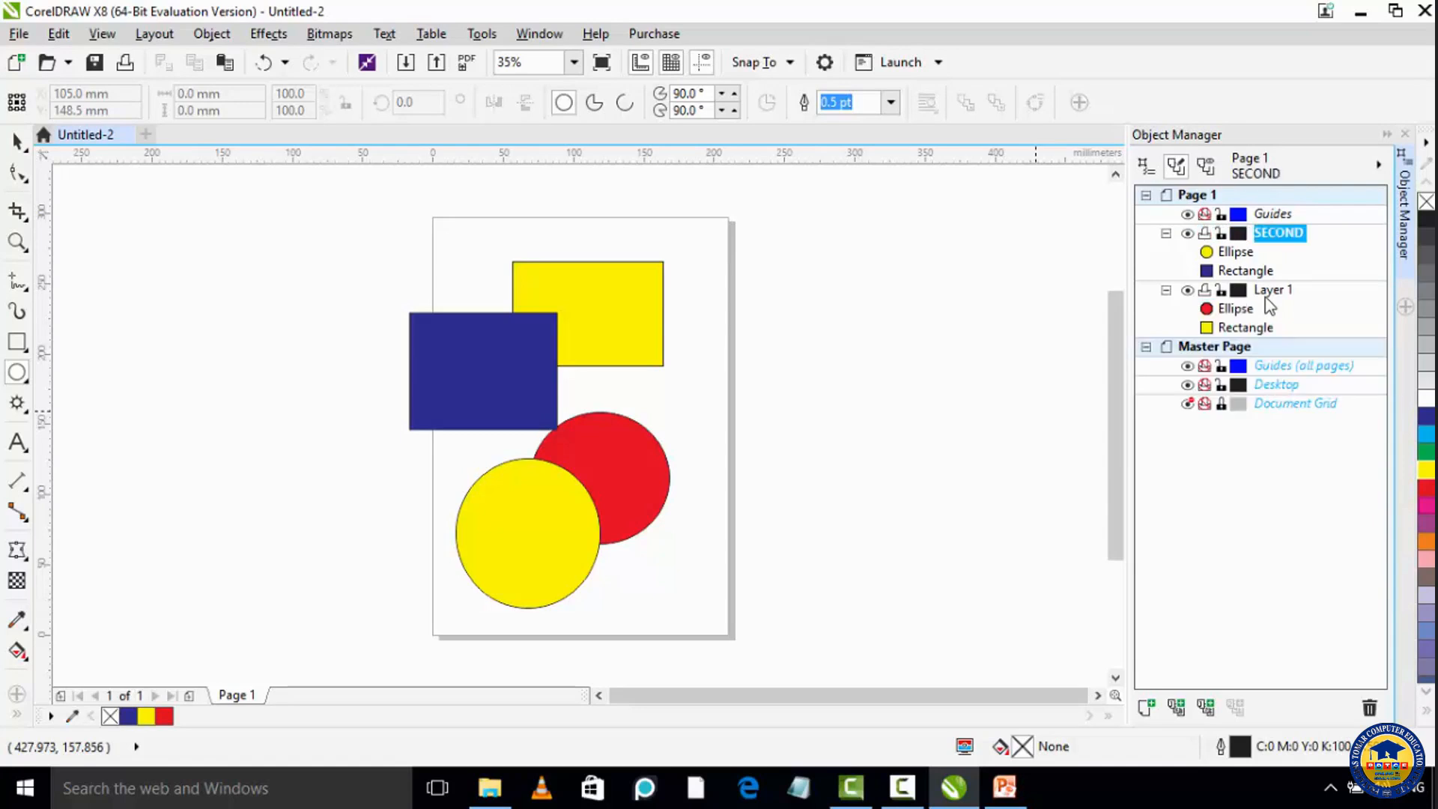
Rename Layer 1 as FIRST.
{"action": "left_click", "coordinate": [1271, 299]}
{"action": "right_click", "coordinate": [1271, 300]}
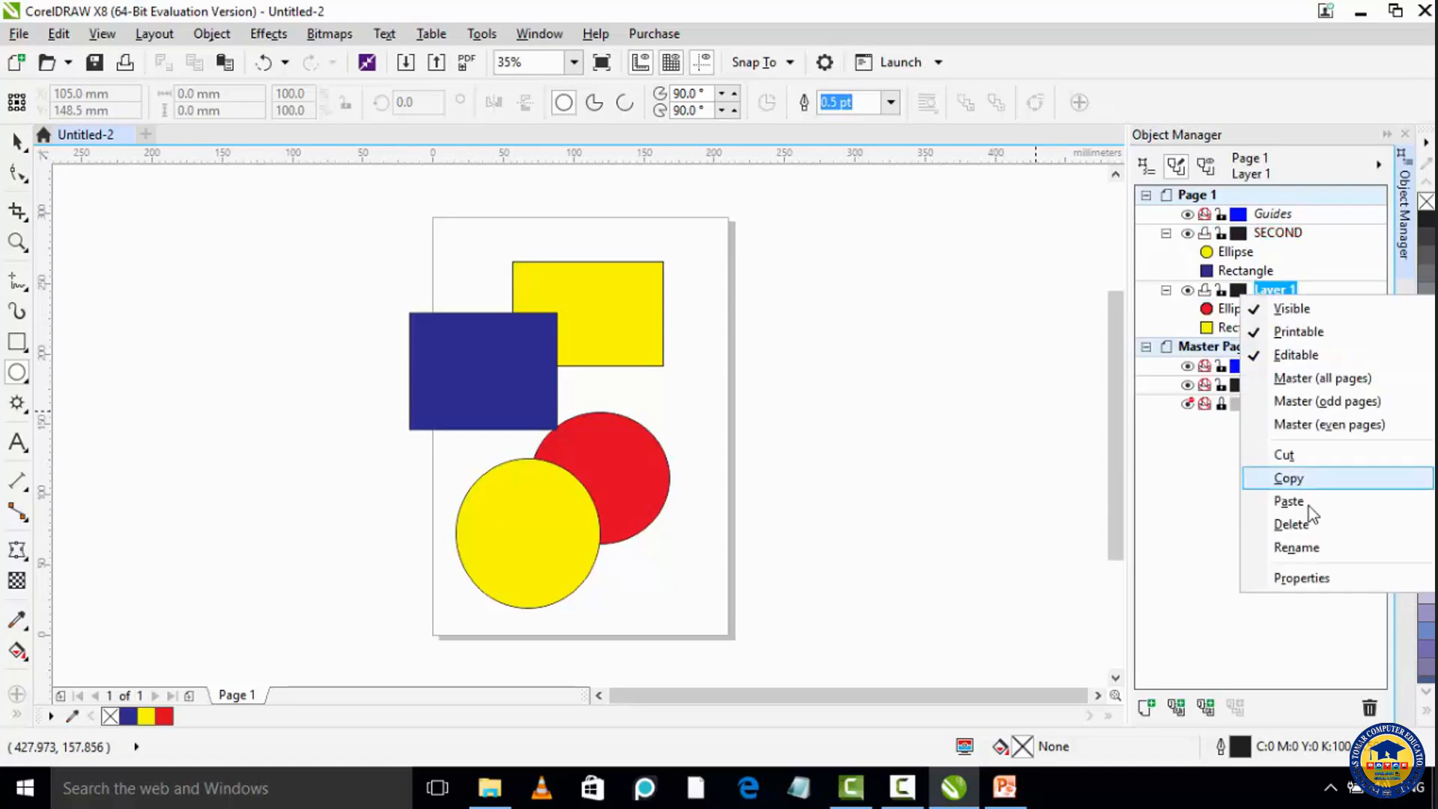
{"action": "left_click", "coordinate": [1316, 546]}
{"action": "type", "text": "FIRST"}
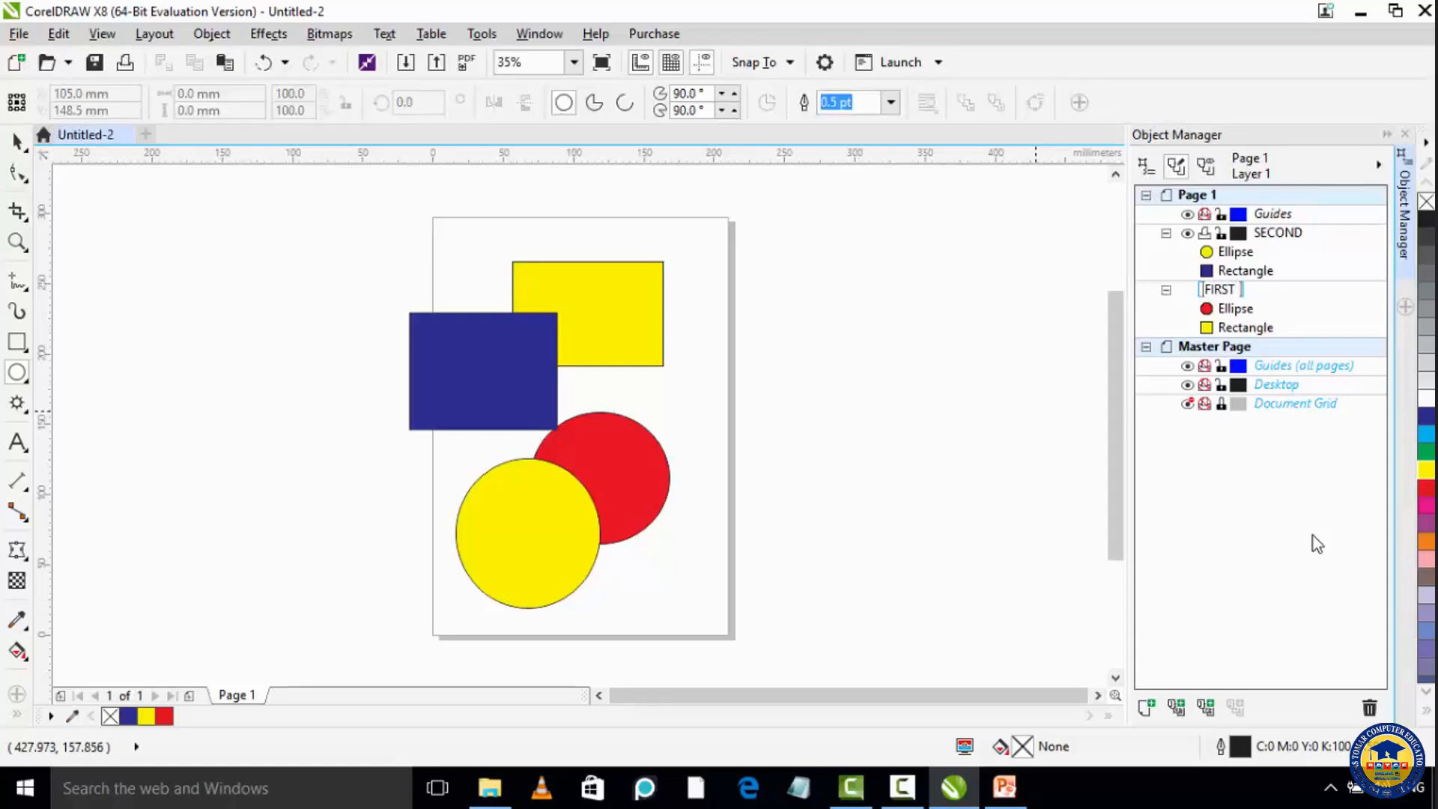
{"action": "key", "text": "Return"}
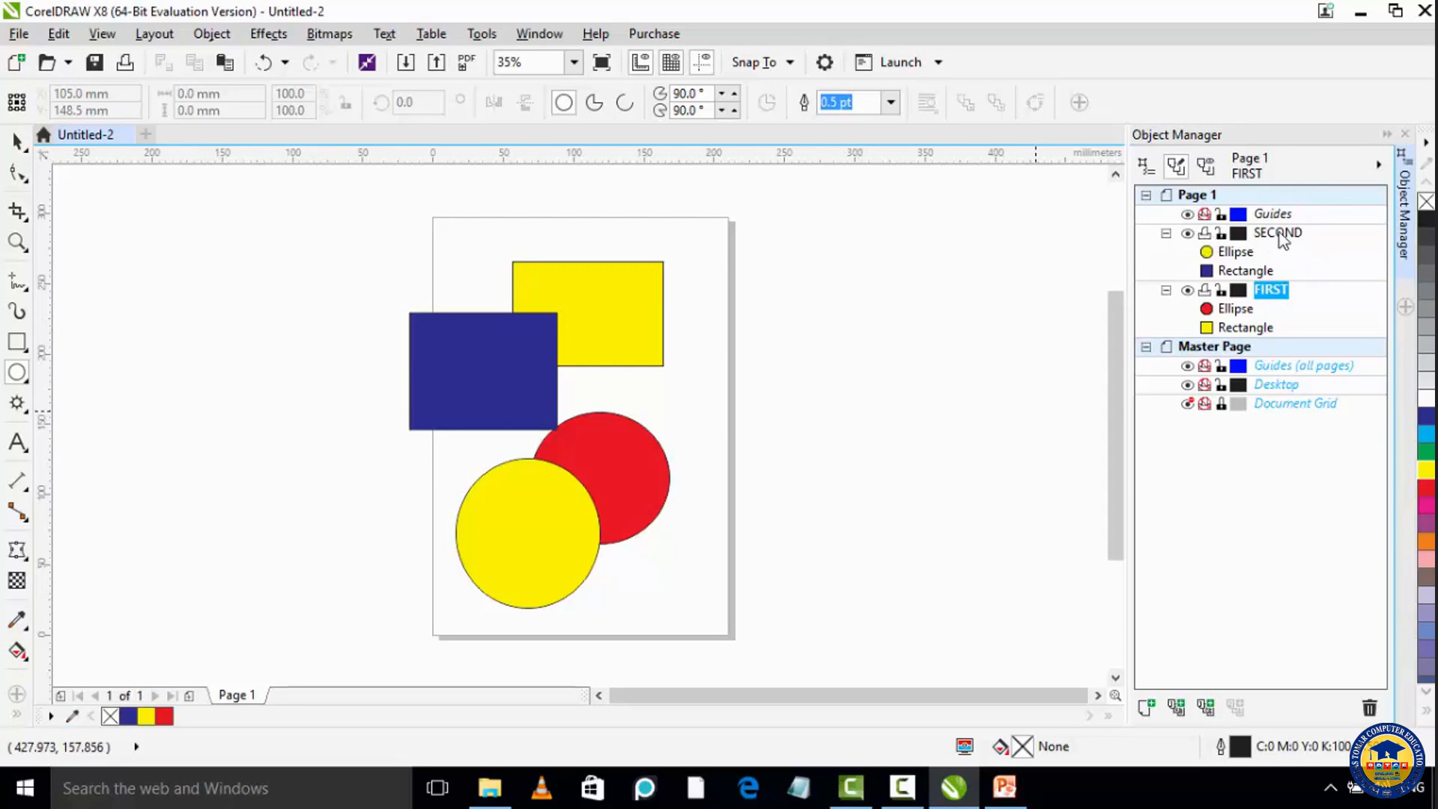
Hide the SECOND layer and make it visible again.
{"action": "left_click", "coordinate": [1191, 233]}
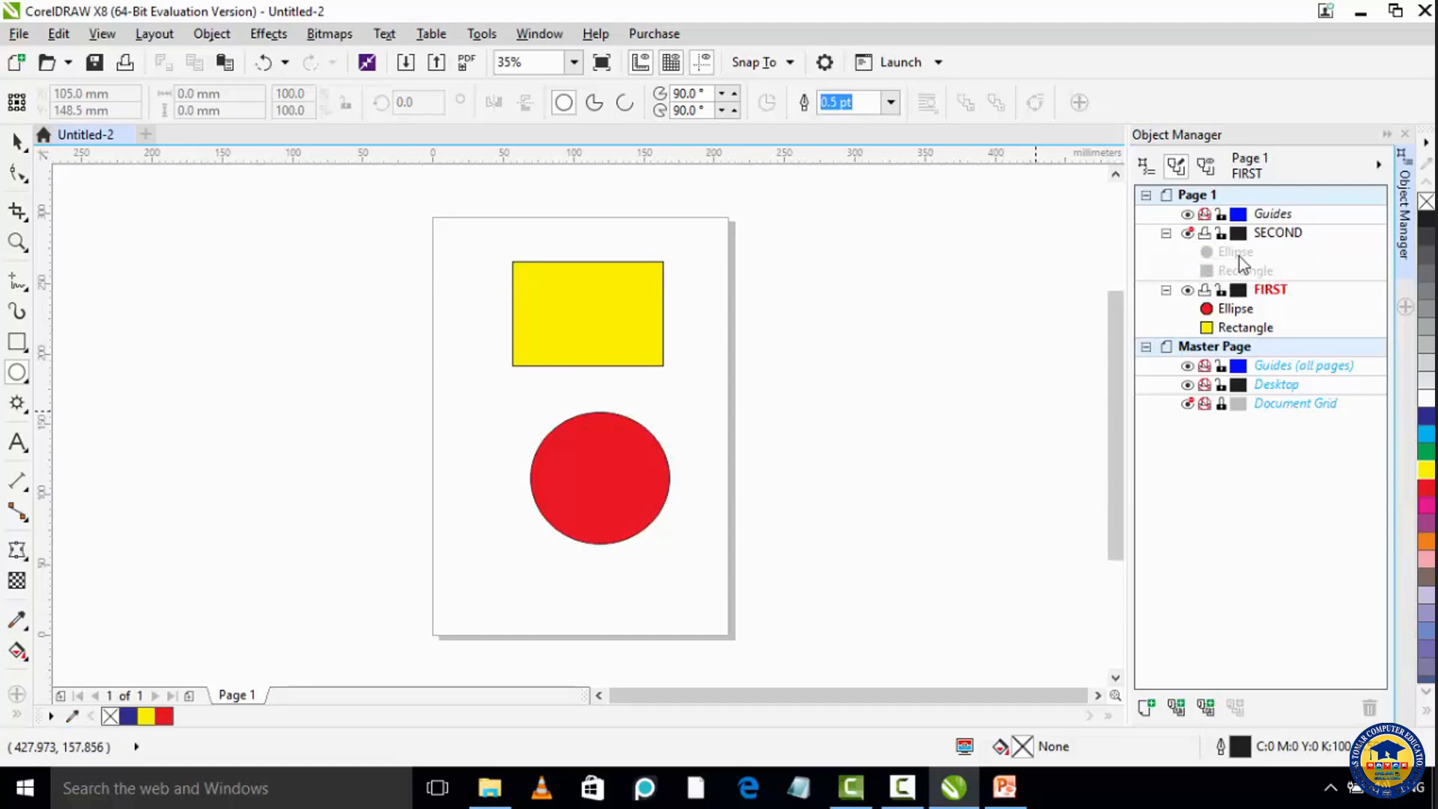
{"action": "left_click", "coordinate": [1188, 234]}
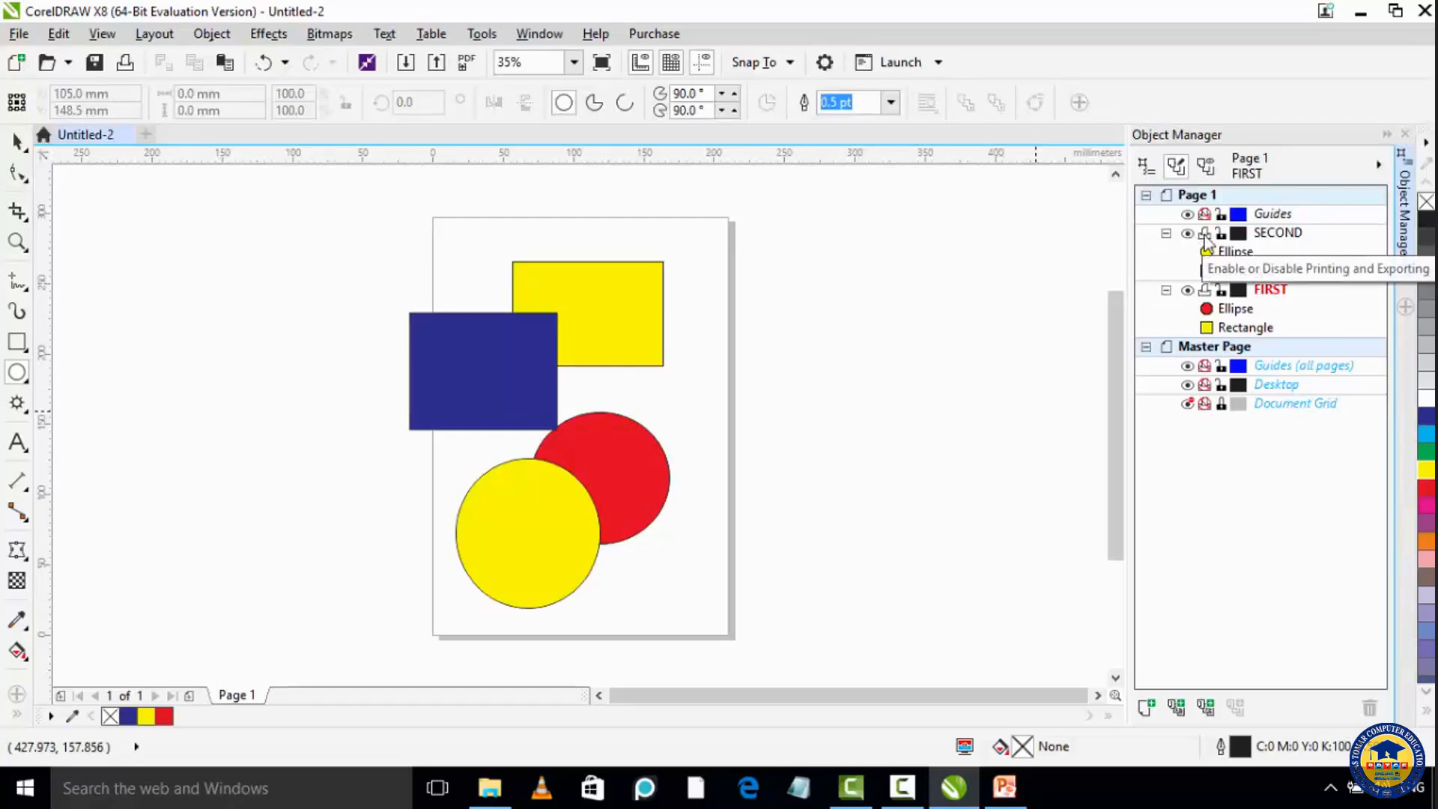
Turn printing and exporting off and on again for the SECOND layer, and lock that layer.
{"action": "left_click", "coordinate": [1205, 236]}
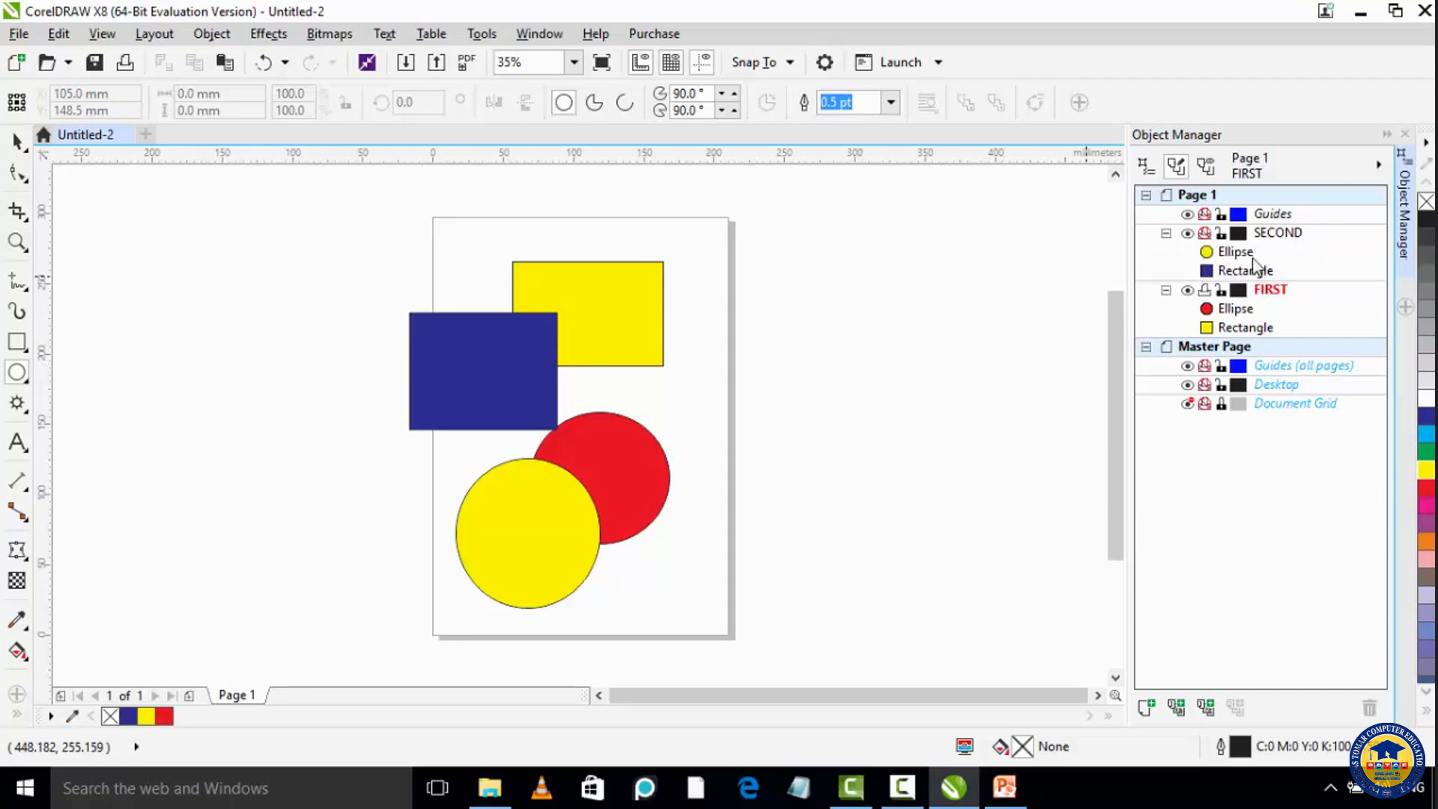
{"action": "left_click", "coordinate": [1205, 234]}
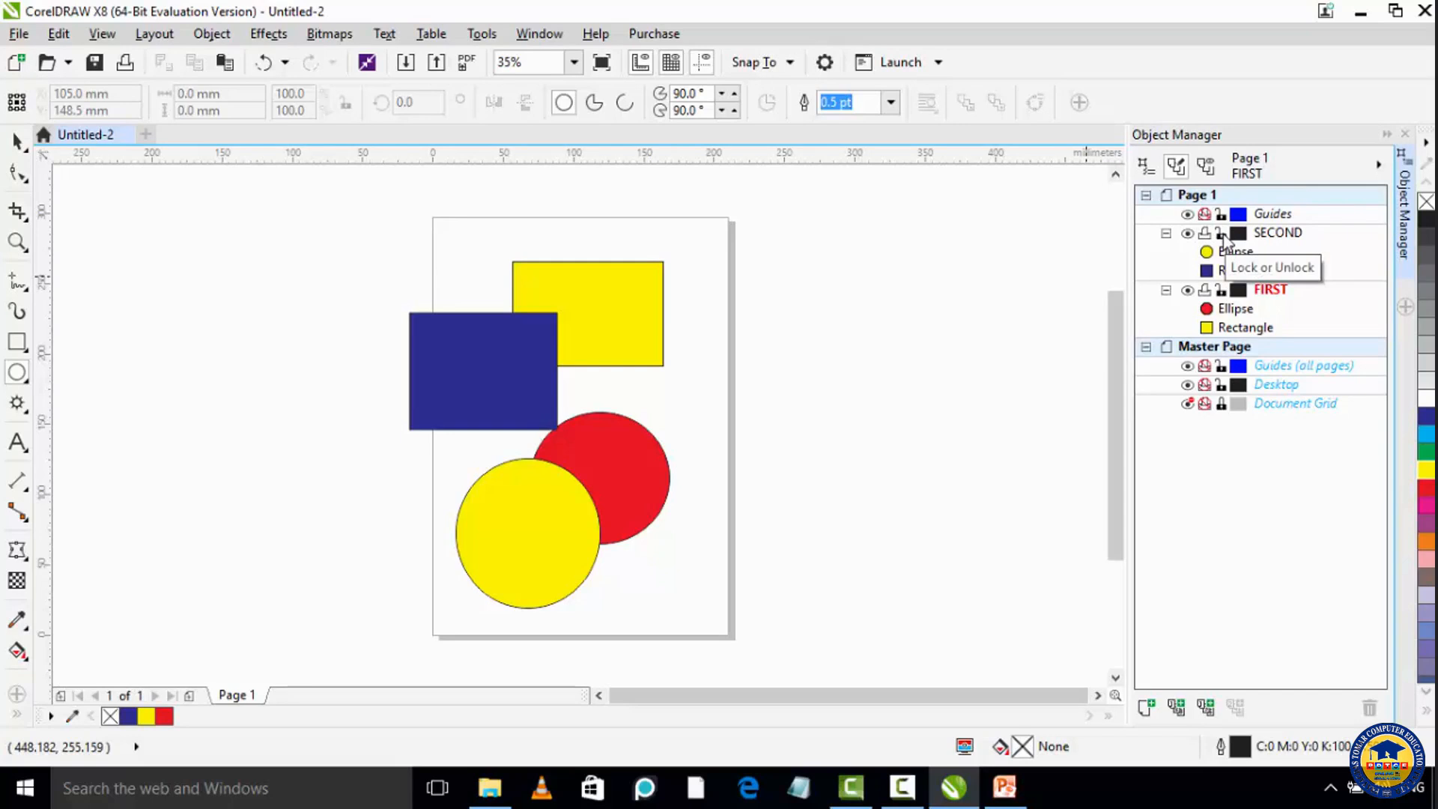
{"action": "left_click", "coordinate": [1223, 234]}
Move the FIRST layer's red circle clear of the yellow circle, shift its yellow rectangle slightly, and try selecting the locked blue rectangle.
{"action": "key", "text": "space"}
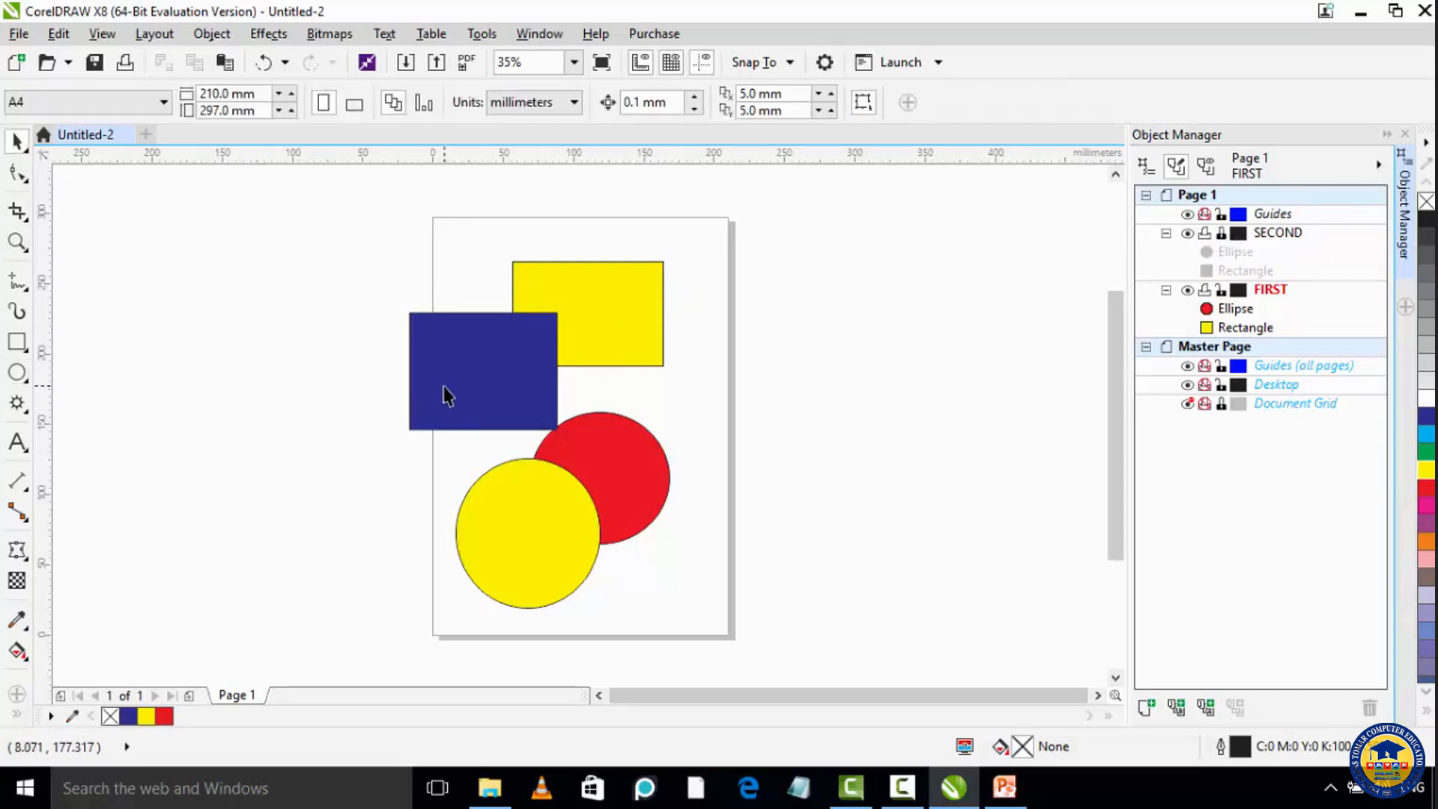
{"action": "left_click_drag", "start_coordinate": [538, 491], "coordinate": [677, 462]}
{"action": "left_click_drag", "start_coordinate": [597, 329], "coordinate": [725, 392]}
{"action": "left_click_drag", "start_coordinate": [716, 338], "coordinate": [581, 276]}
{"action": "left_click_drag", "start_coordinate": [746, 442], "coordinate": [656, 431]}
{"action": "left_click_drag", "start_coordinate": [657, 335], "coordinate": [658, 336]}
{"action": "left_click_drag", "start_coordinate": [662, 426], "coordinate": [711, 451]}
{"action": "left_click_drag", "start_coordinate": [617, 319], "coordinate": [591, 297]}
{"action": "left_click", "coordinate": [512, 385]}
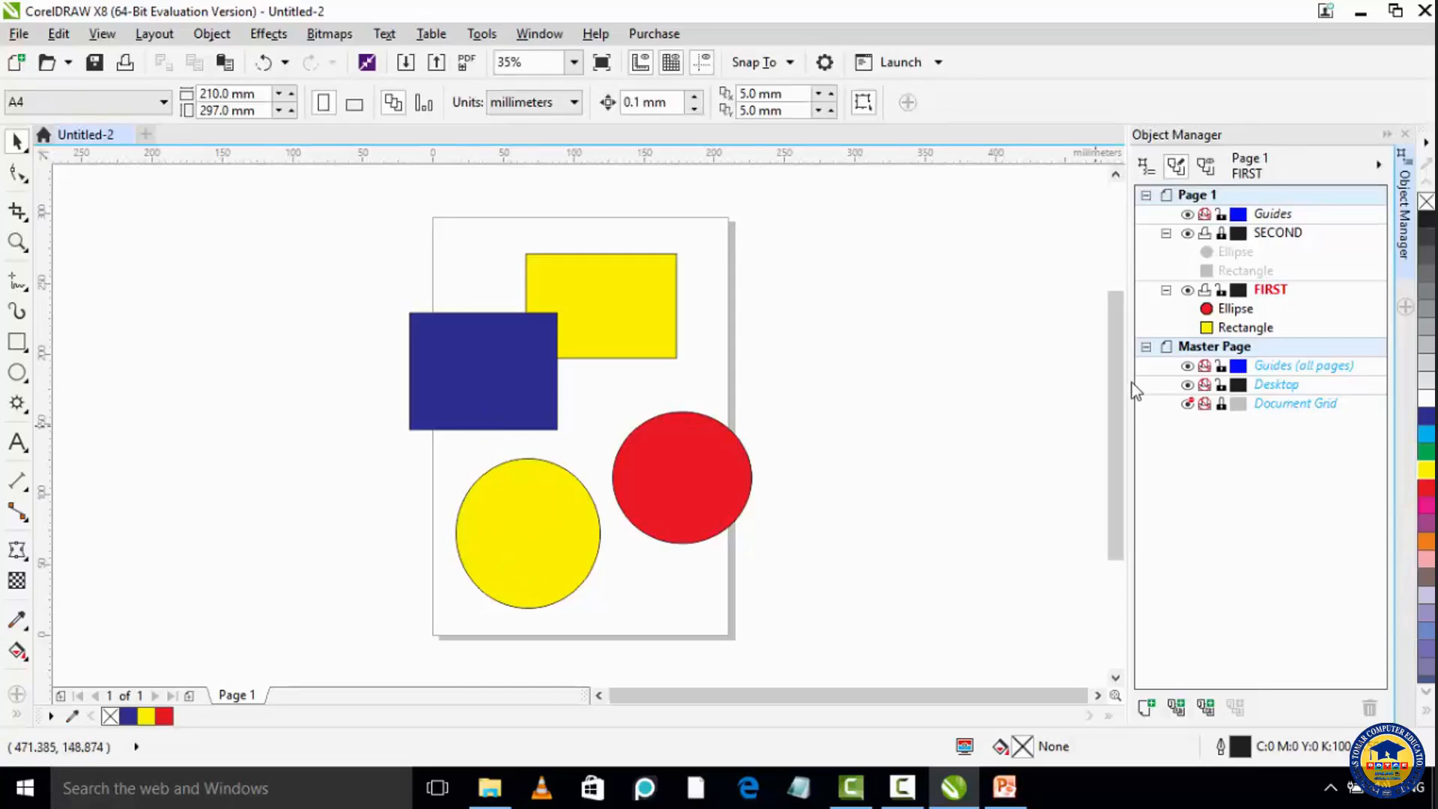
Collapse the SECOND and FIRST layers of Page 1, keeping SECOND locked.
{"action": "left_click", "coordinate": [1222, 235]}
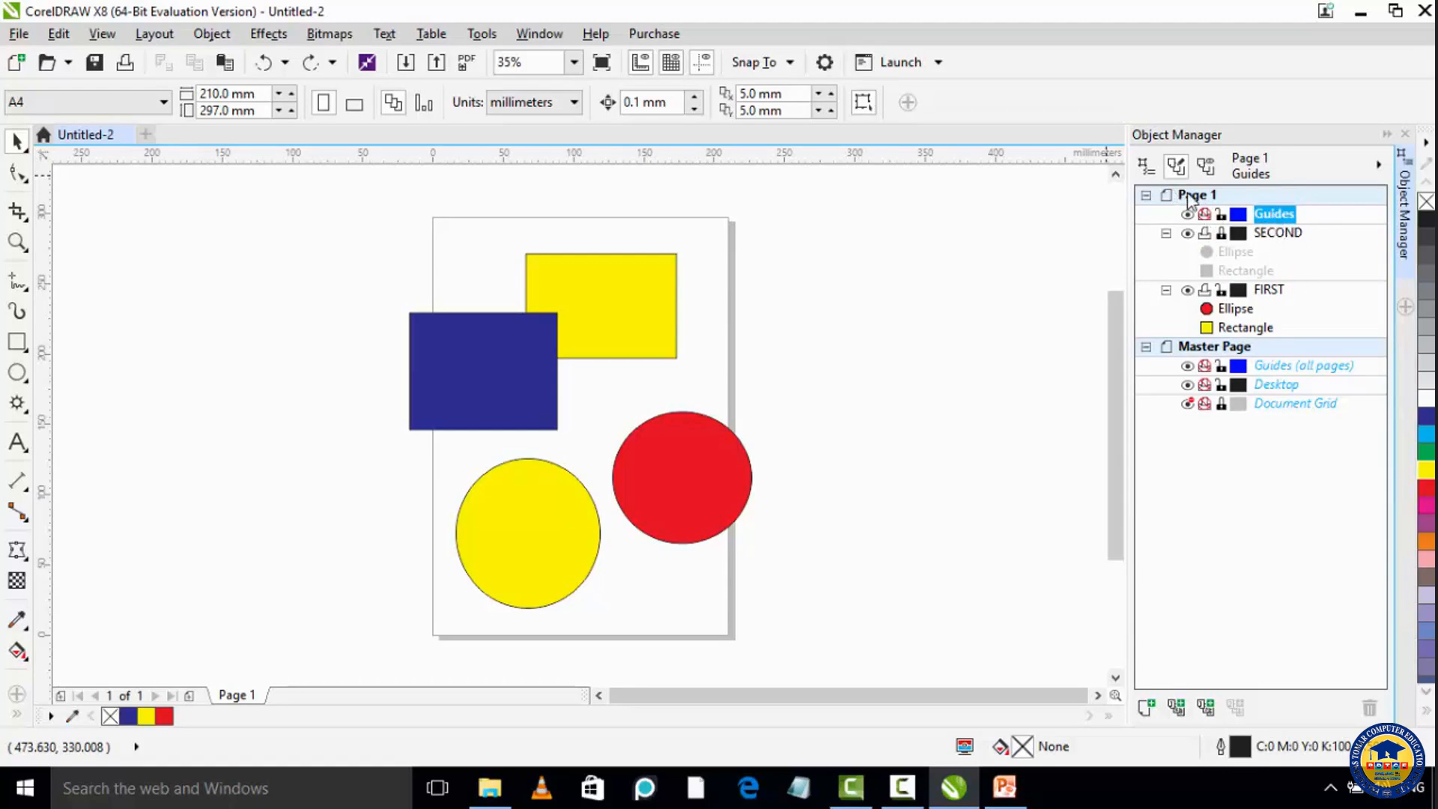
{"action": "left_click", "coordinate": [1166, 234]}
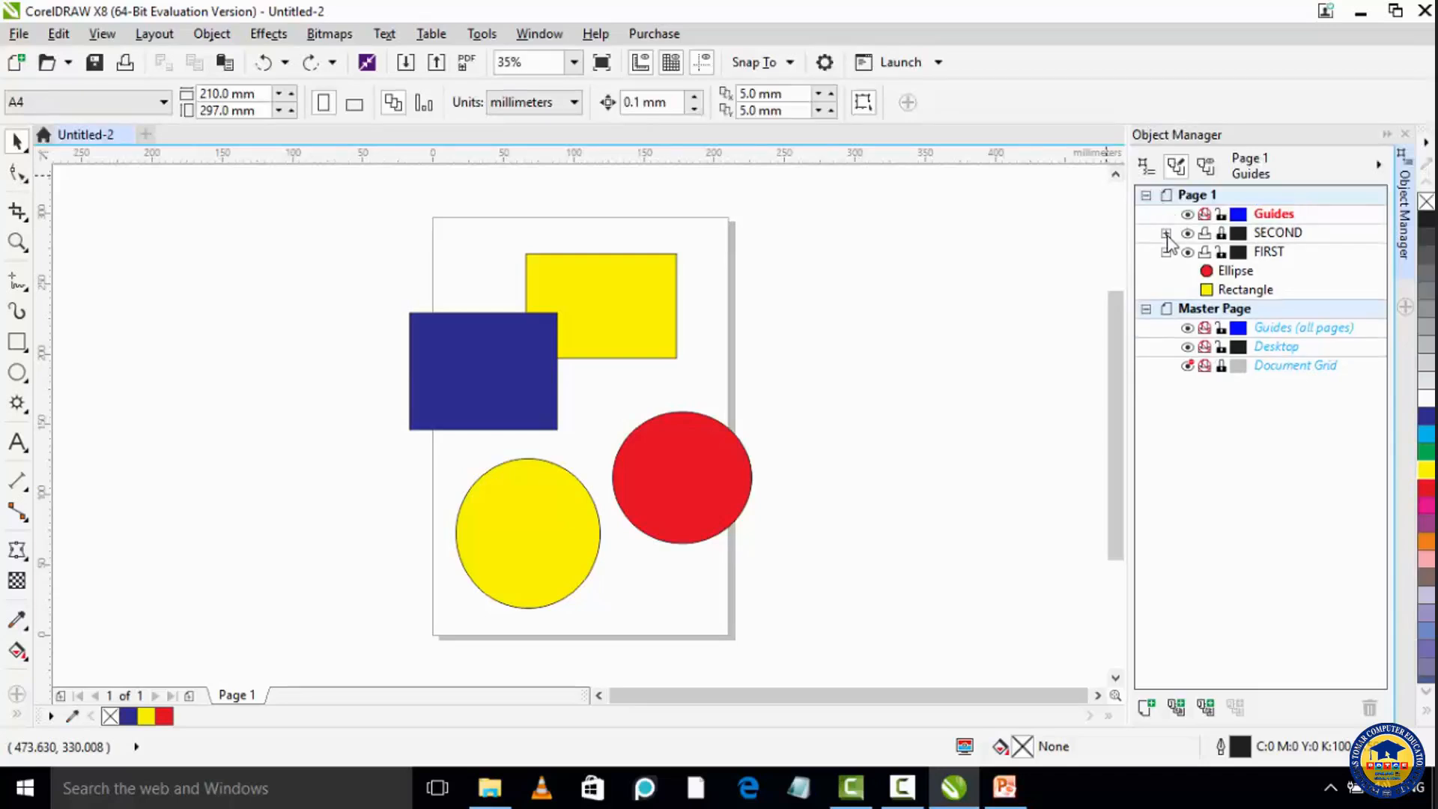
{"action": "left_click", "coordinate": [1167, 253]}
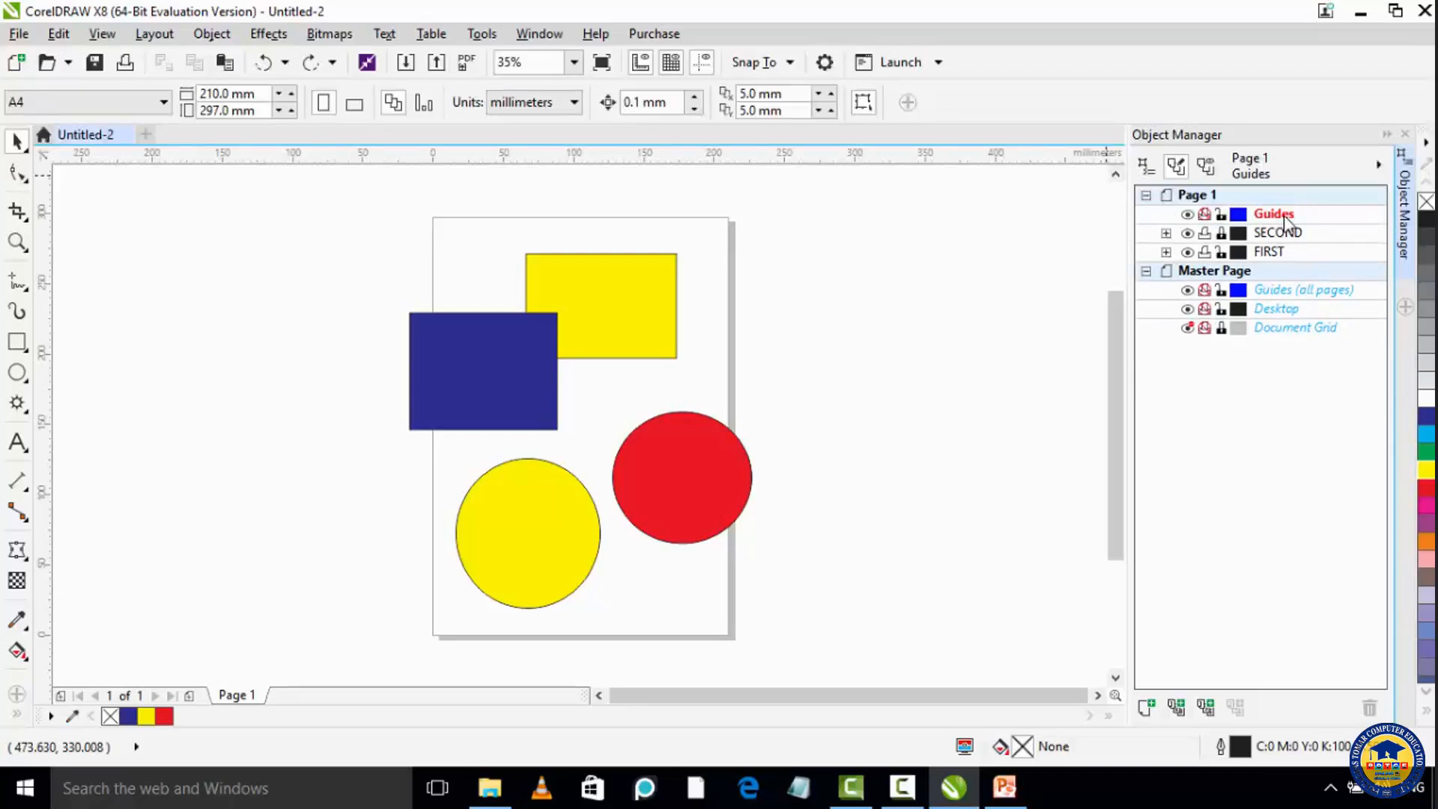
{"action": "left_click", "coordinate": [1293, 235]}
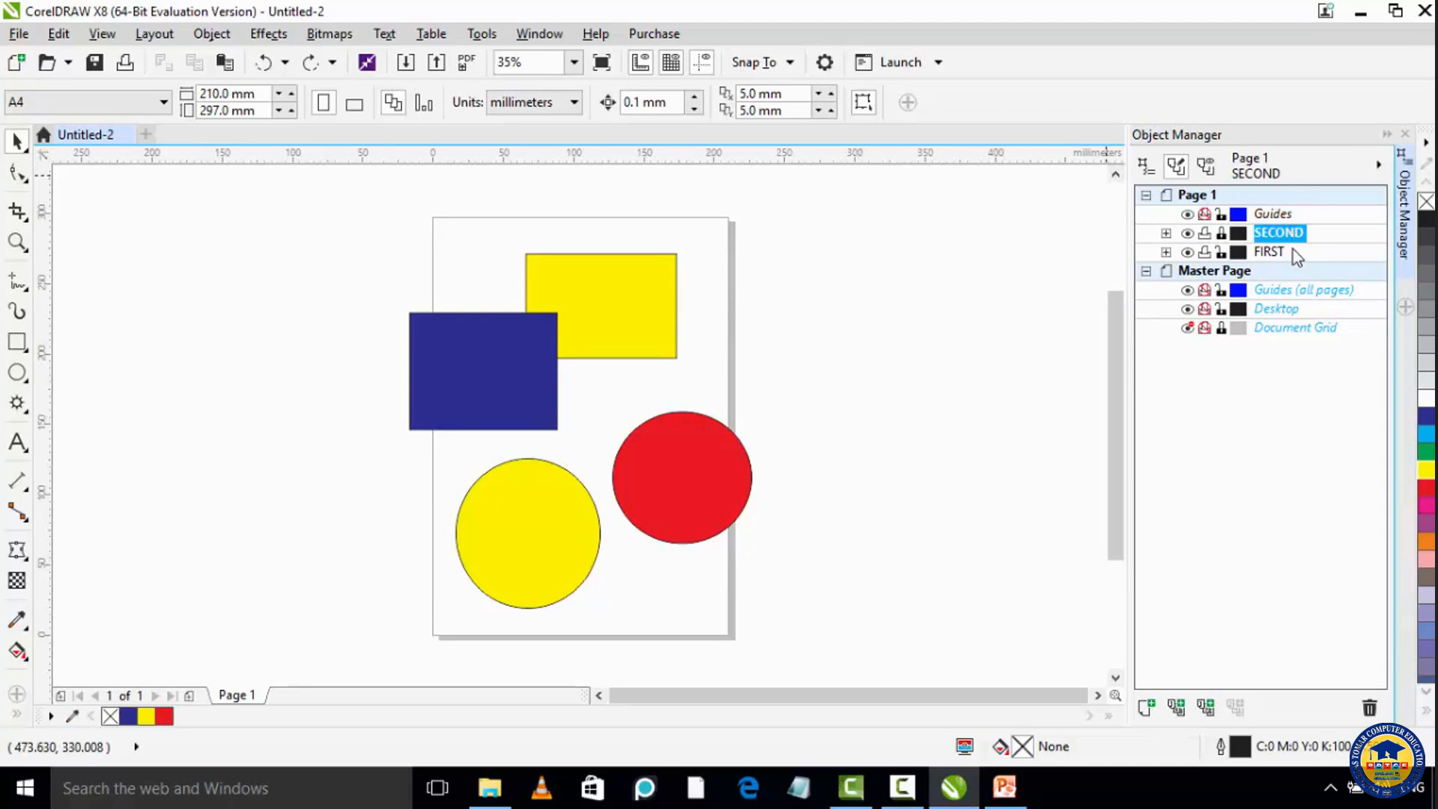
{"action": "left_click", "coordinate": [1277, 252]}
Add a horizontal guideline at about 271 mm and a vertical one at about 66 mm to Page 1's Guides layer.
{"action": "left_click", "coordinate": [1271, 217]}
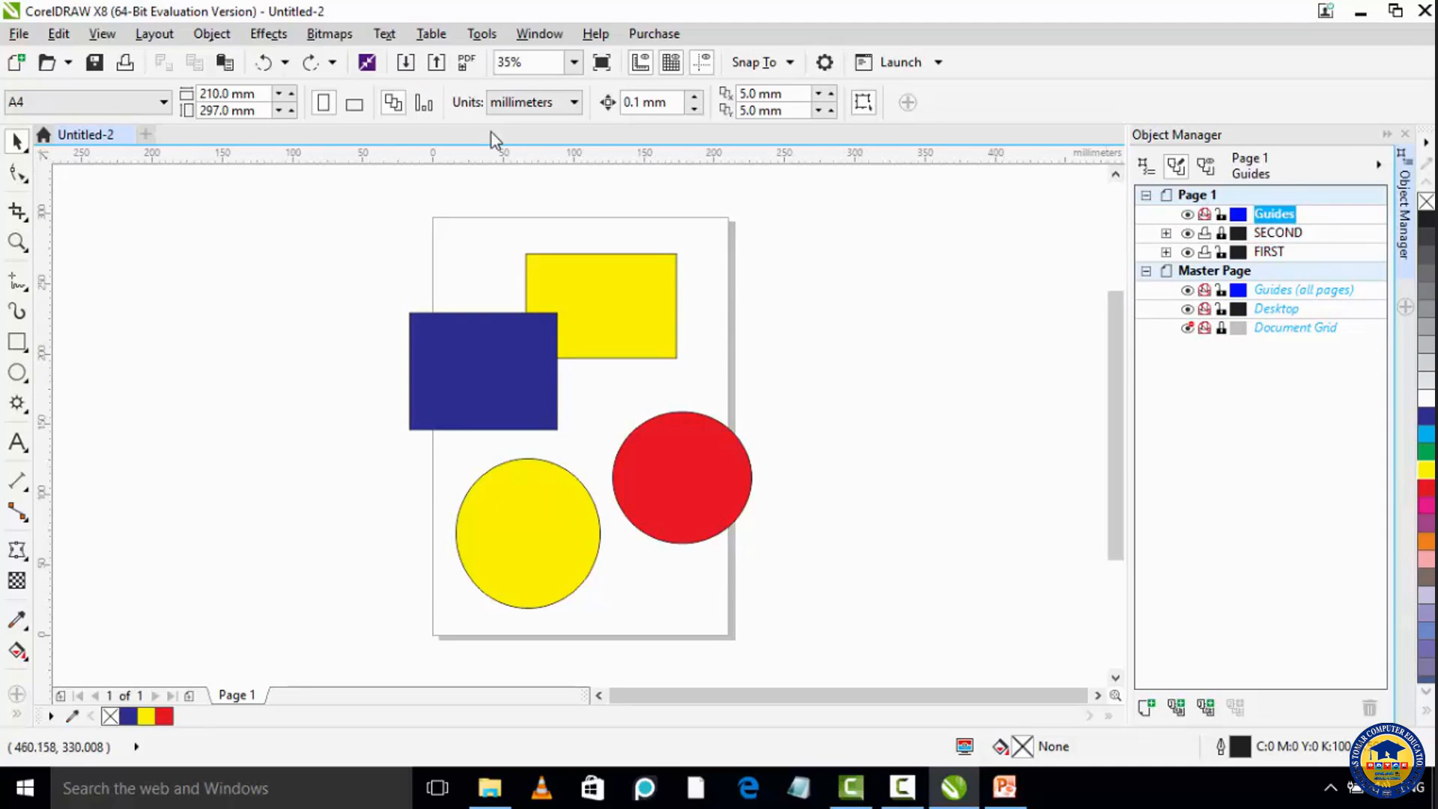
{"action": "left_click_drag", "start_coordinate": [469, 150], "coordinate": [472, 264]}
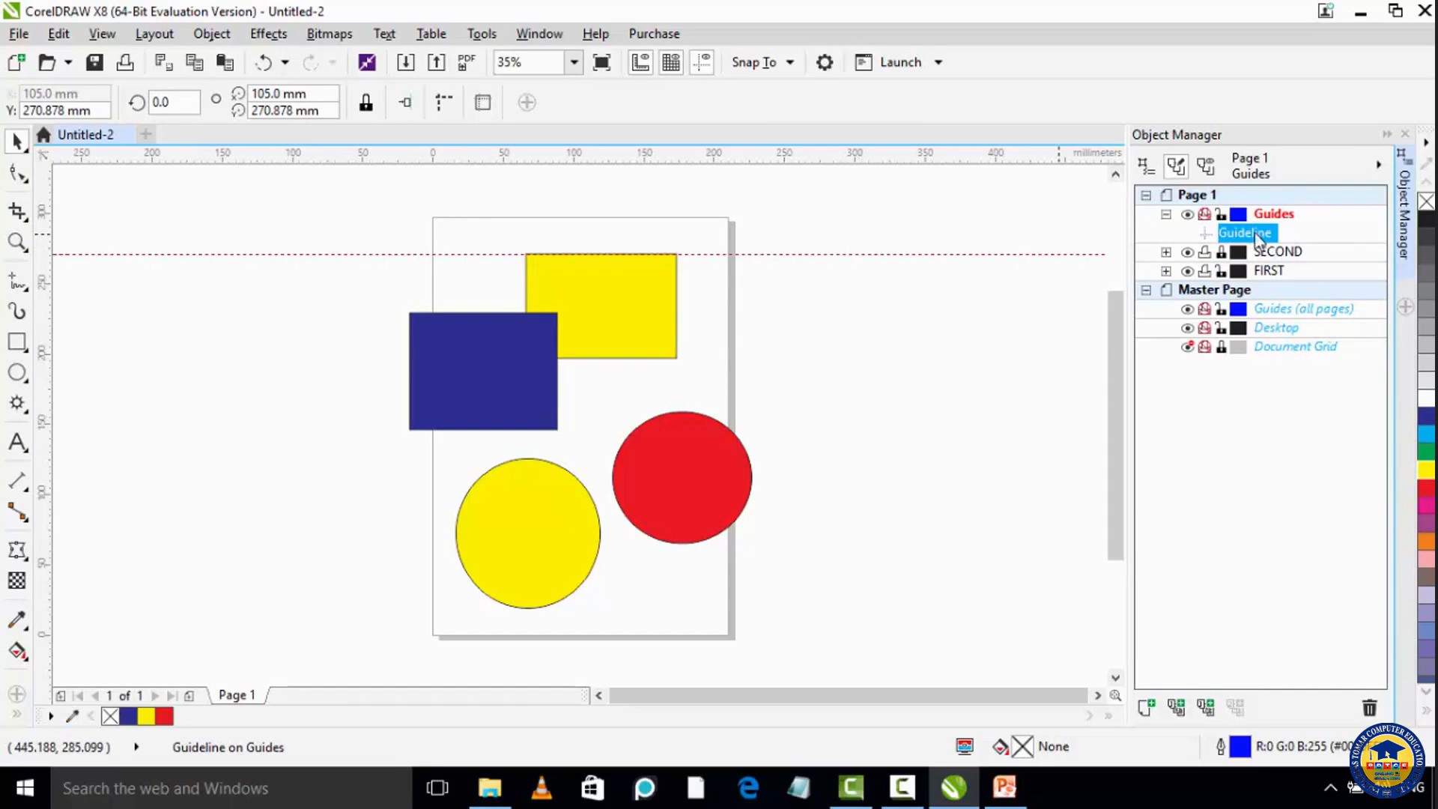
{"action": "left_click_drag", "start_coordinate": [43, 174], "coordinate": [526, 199]}
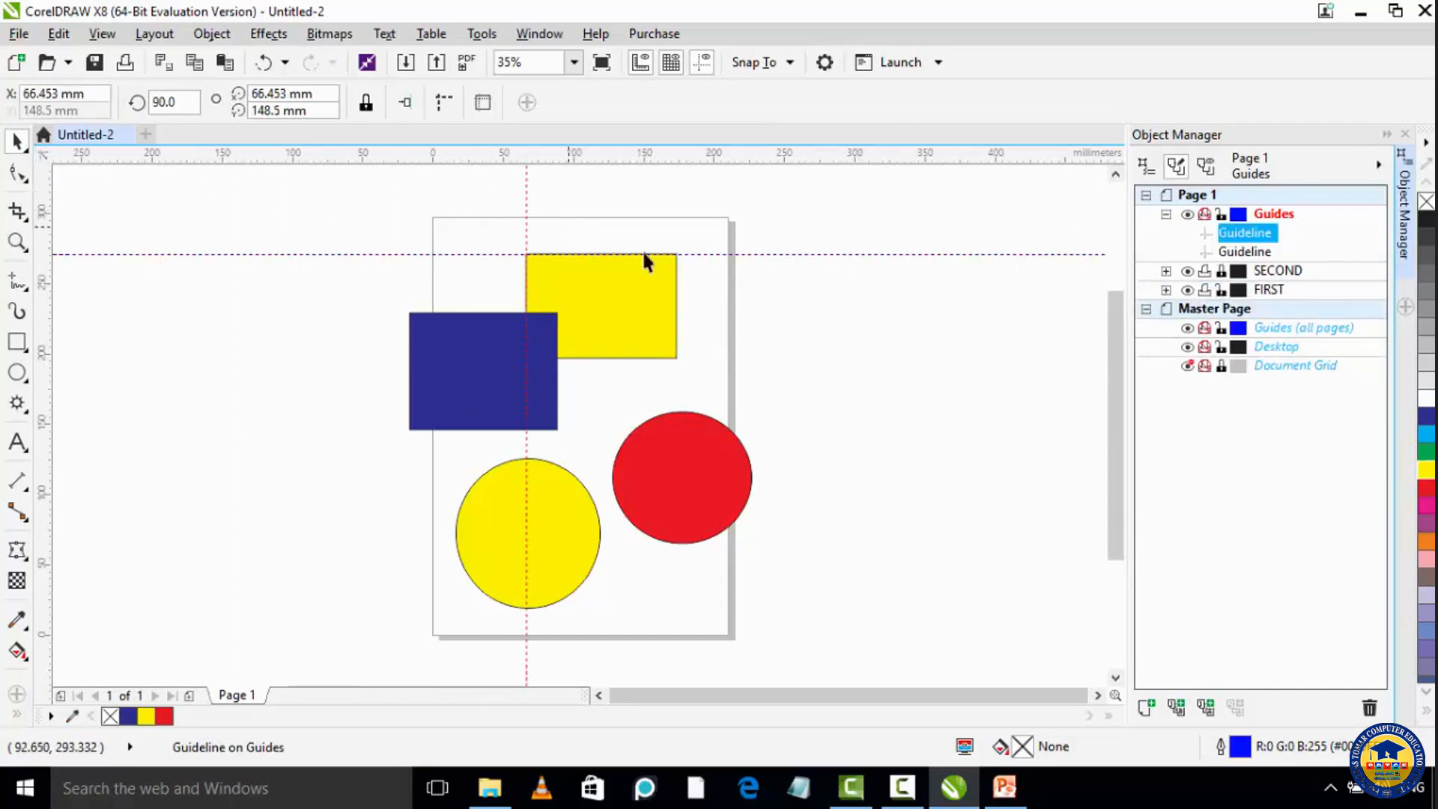
Select the two guidelines of Page 1 alternately to see which line each entry stands for.
{"action": "left_click", "coordinate": [1253, 251]}
{"action": "left_click", "coordinate": [1250, 236]}
{"action": "left_click", "coordinate": [1250, 253]}
{"action": "left_click", "coordinate": [1252, 237]}
{"action": "left_click", "coordinate": [1249, 253]}
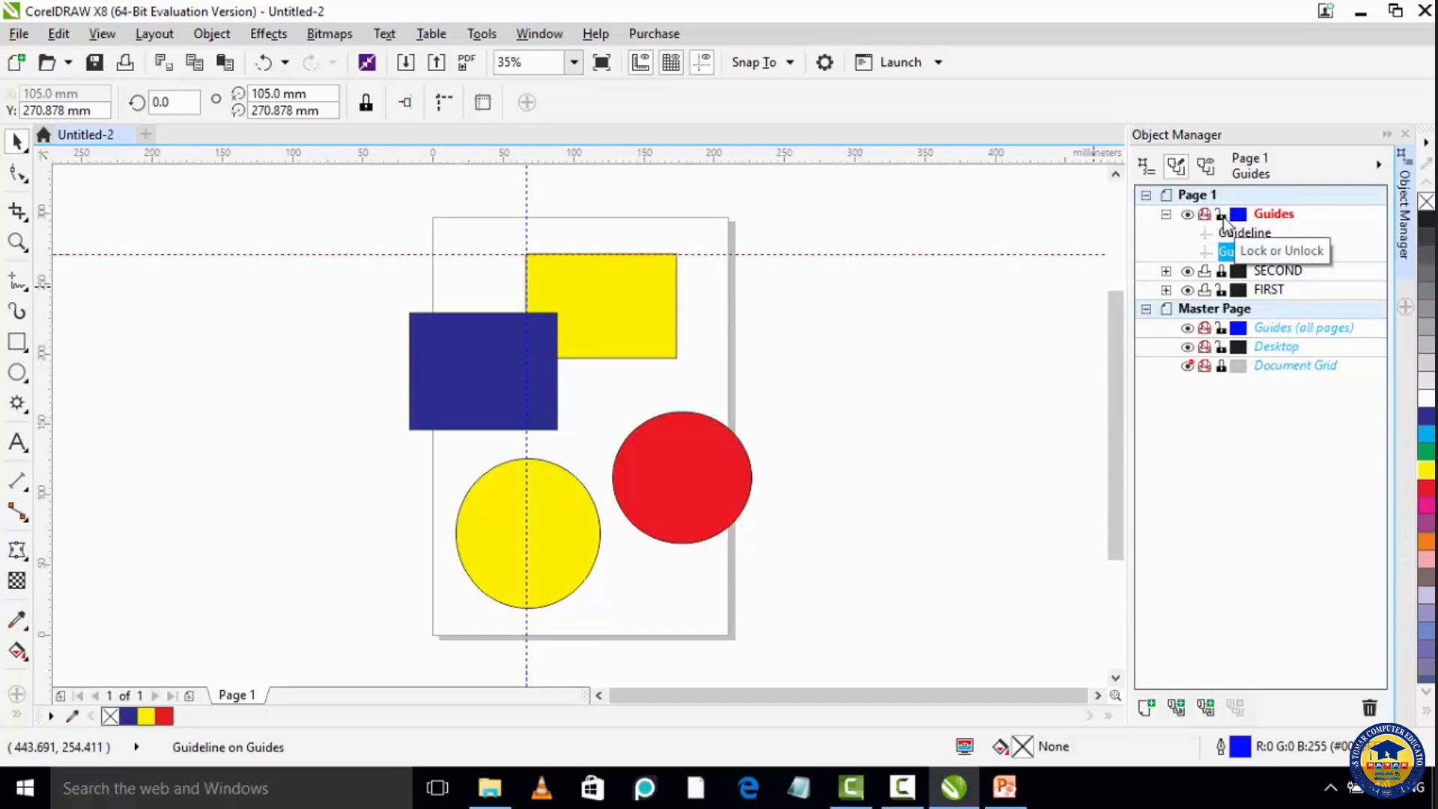
Hide Page 1's Guides layer, make it visible again, and collapse it.
{"action": "left_click", "coordinate": [1189, 217]}
{"action": "left_click", "coordinate": [1189, 216]}
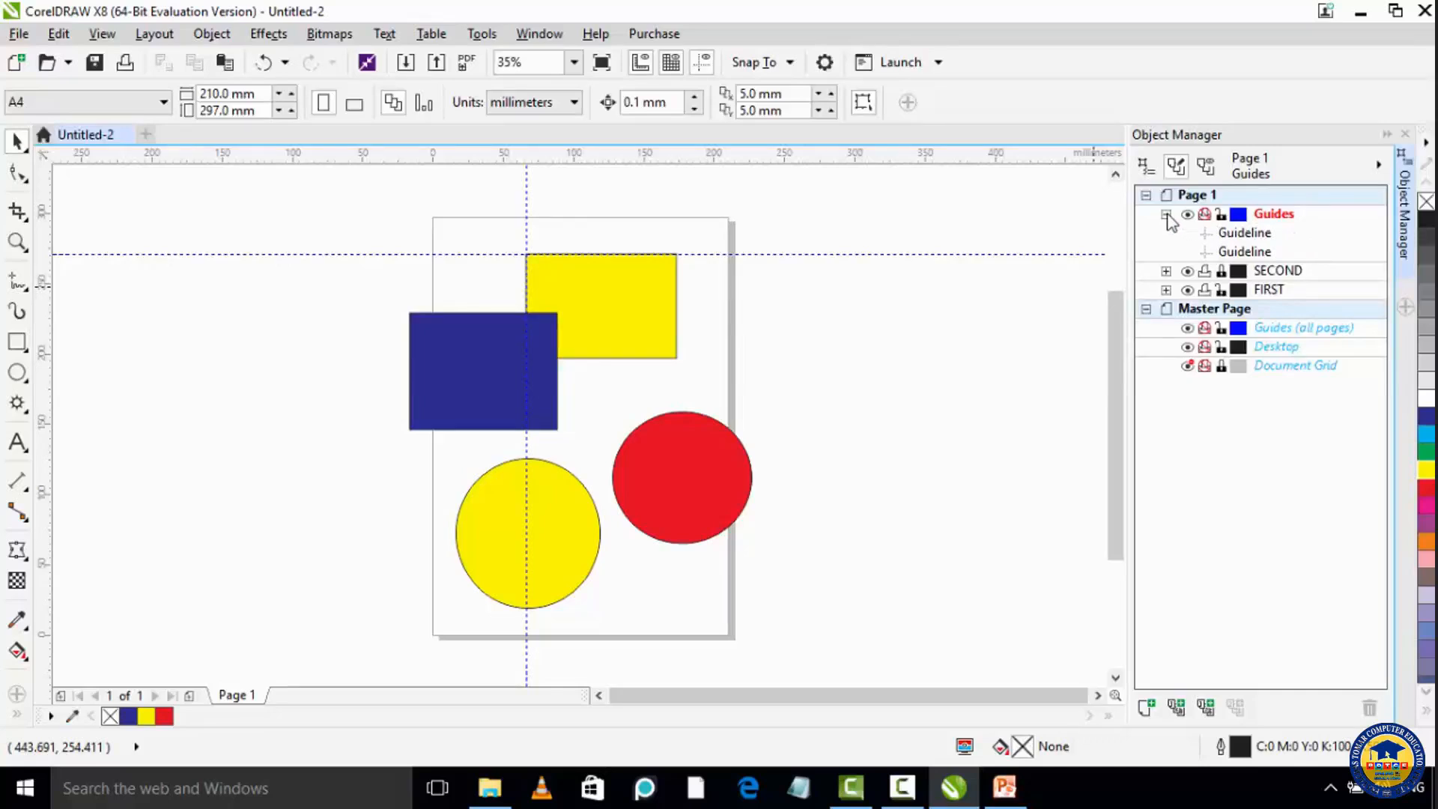
{"action": "left_click", "coordinate": [1166, 214]}
Add a second page after Page 1 and expand its layers.
{"action": "left_click", "coordinate": [1213, 197]}
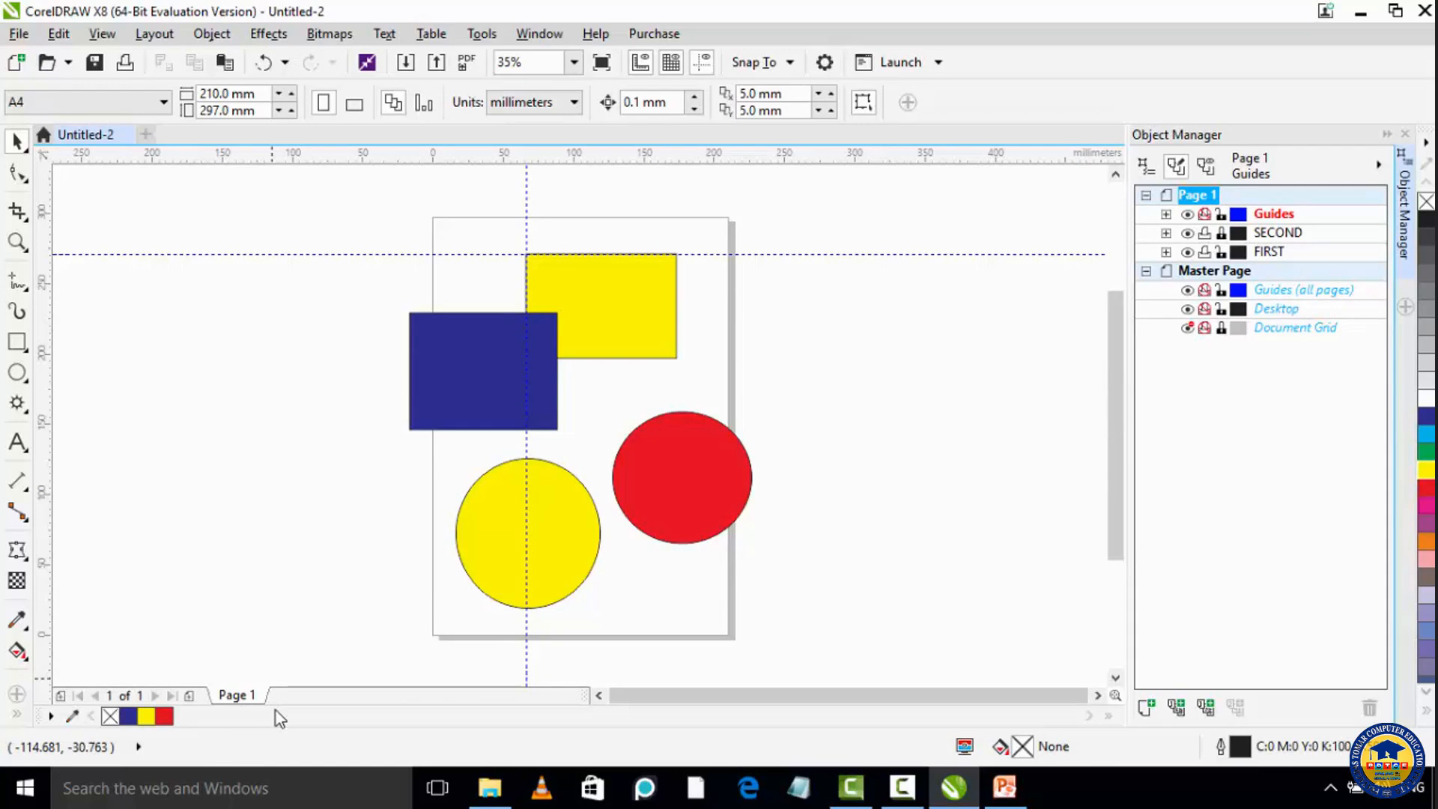
{"action": "left_click", "coordinate": [191, 697]}
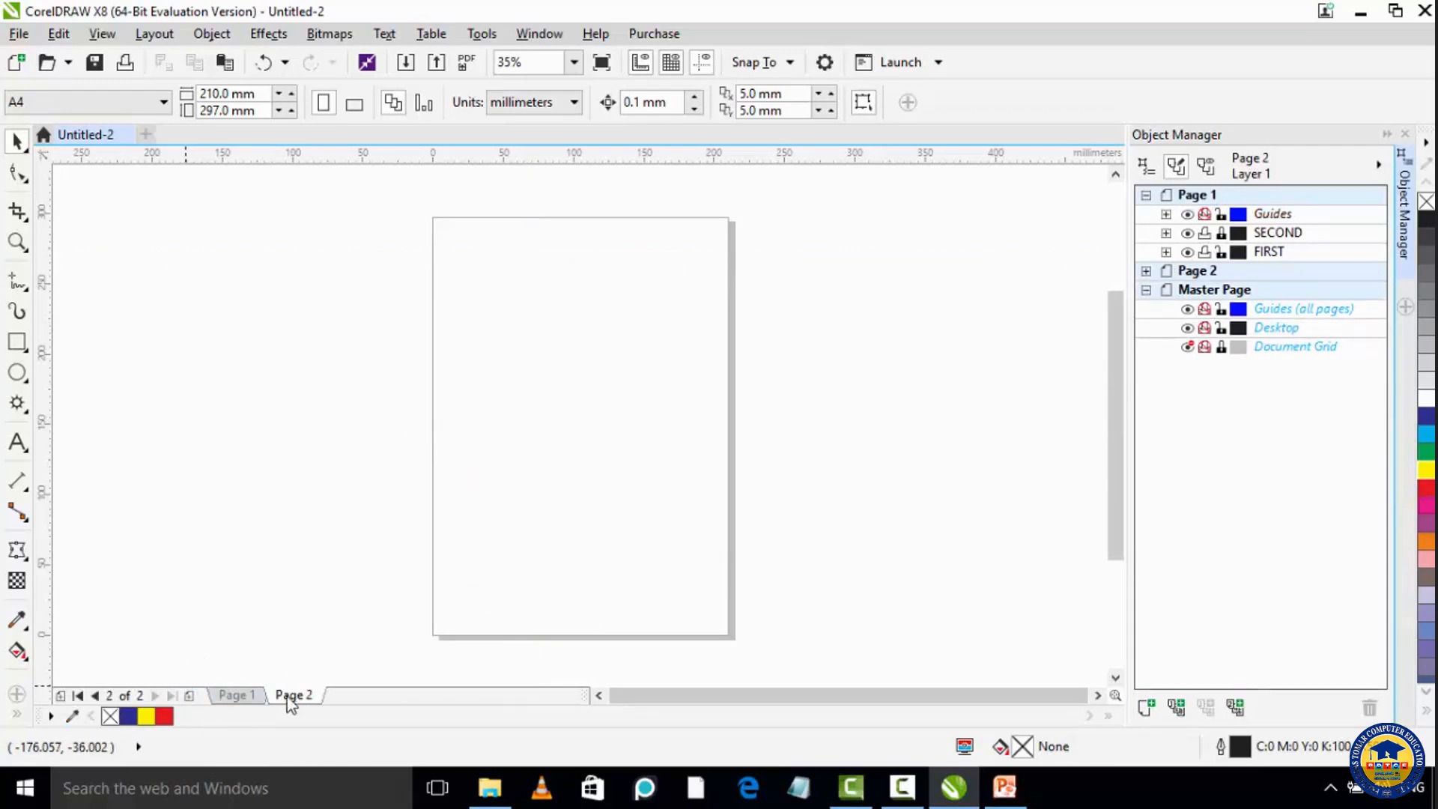
{"action": "left_click", "coordinate": [1147, 271]}
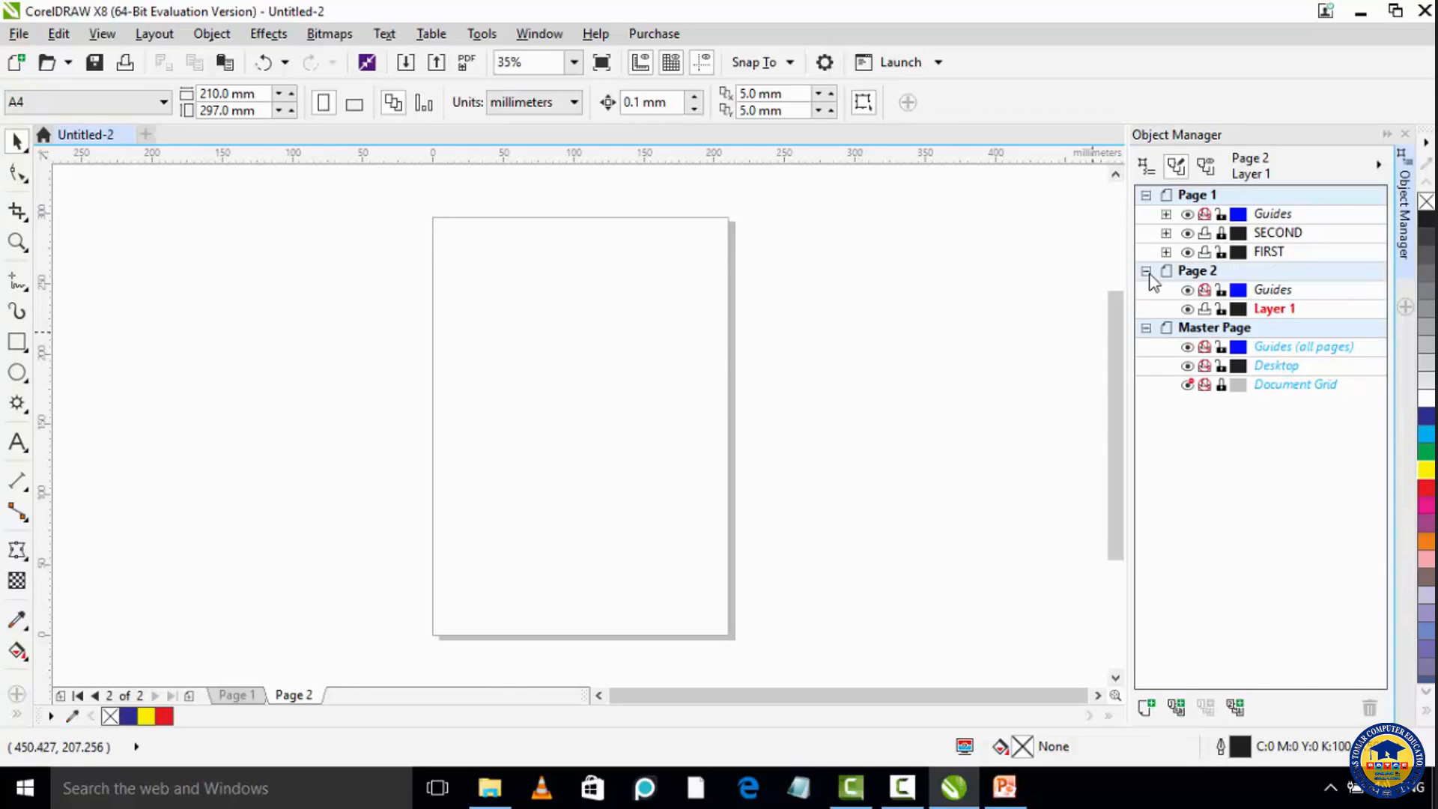
Add horizontal guidelines at about 239 mm and mid-page, plus a vertical one at about 45 mm, to Page 2's Guides layer.
{"action": "left_click", "coordinate": [1279, 292]}
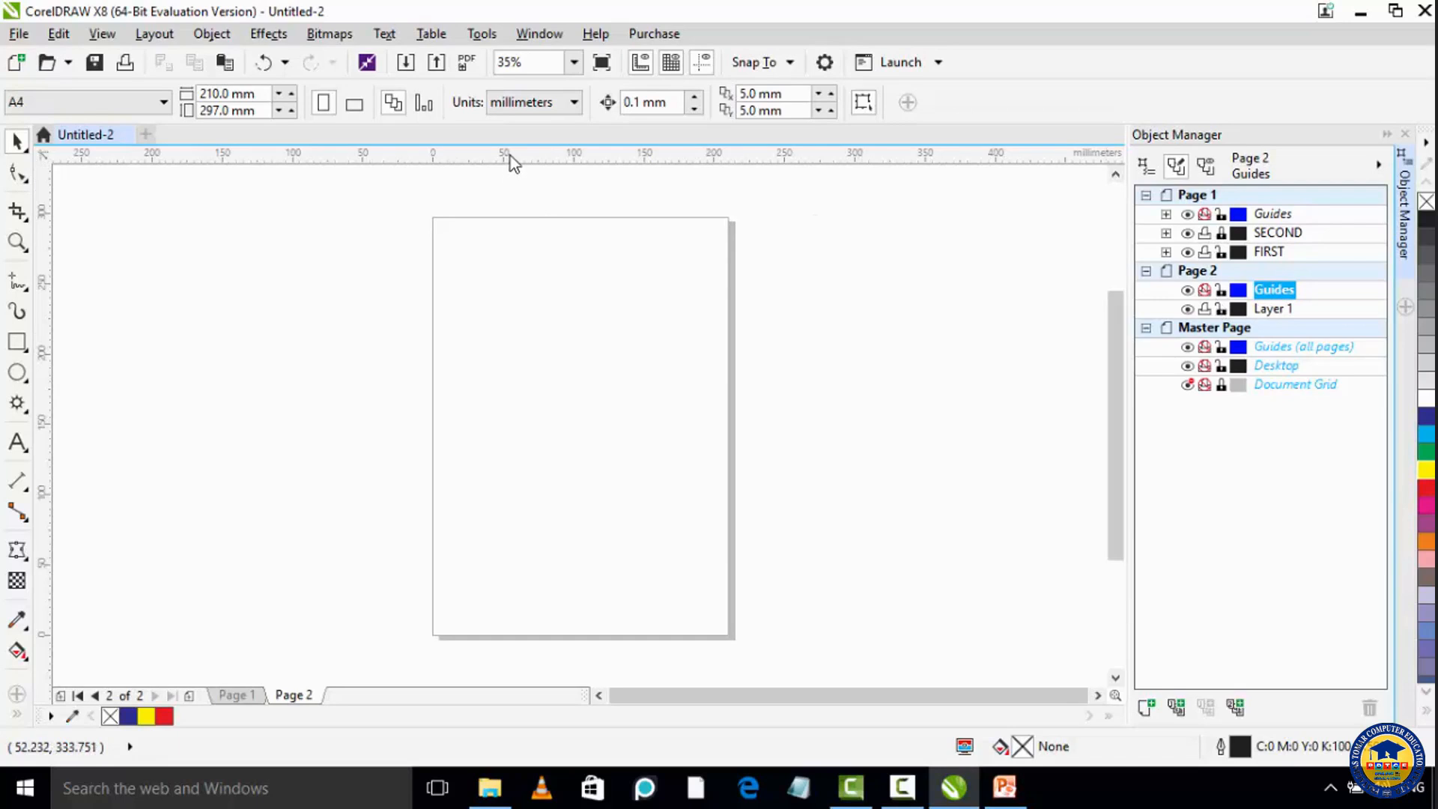
{"action": "left_click_drag", "start_coordinate": [516, 273], "coordinate": [506, 298]}
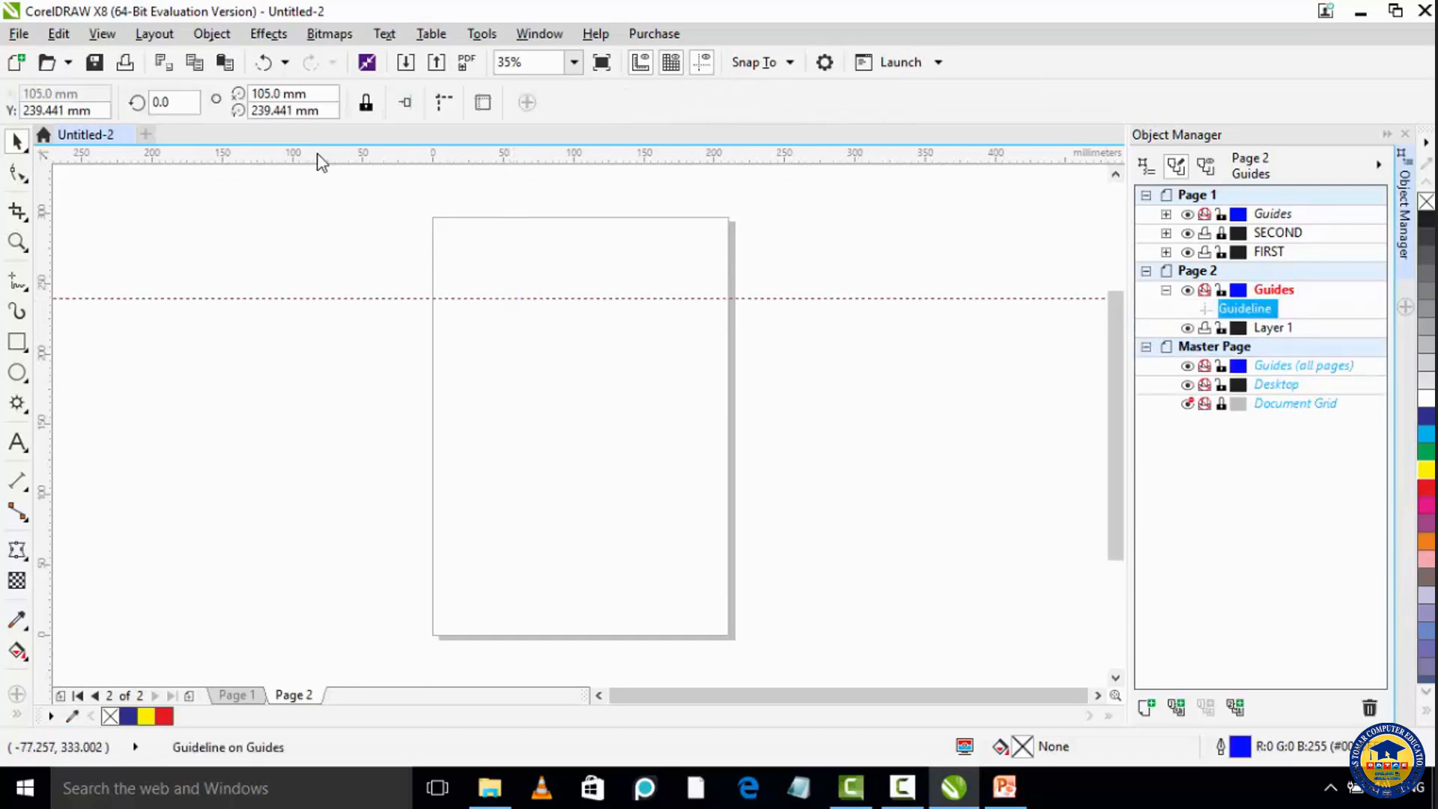
{"action": "left_click_drag", "start_coordinate": [518, 271], "coordinate": [507, 420]}
{"action": "left_click_drag", "start_coordinate": [48, 217], "coordinate": [497, 234]}
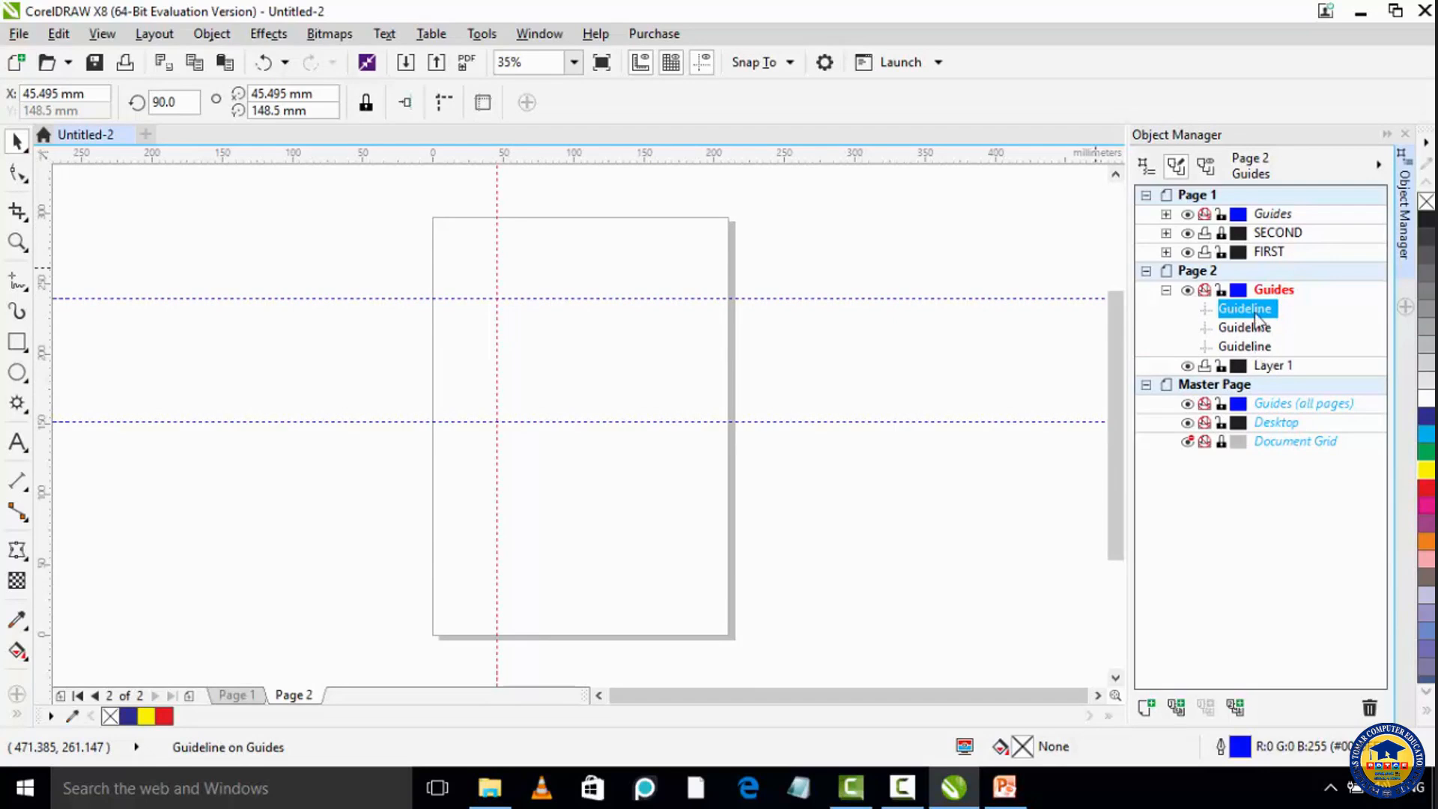
Draw an ellipse about 100 by 98 mm on Page 2's Layer 1 and fill it dark blue.
{"action": "left_click", "coordinate": [1271, 369]}
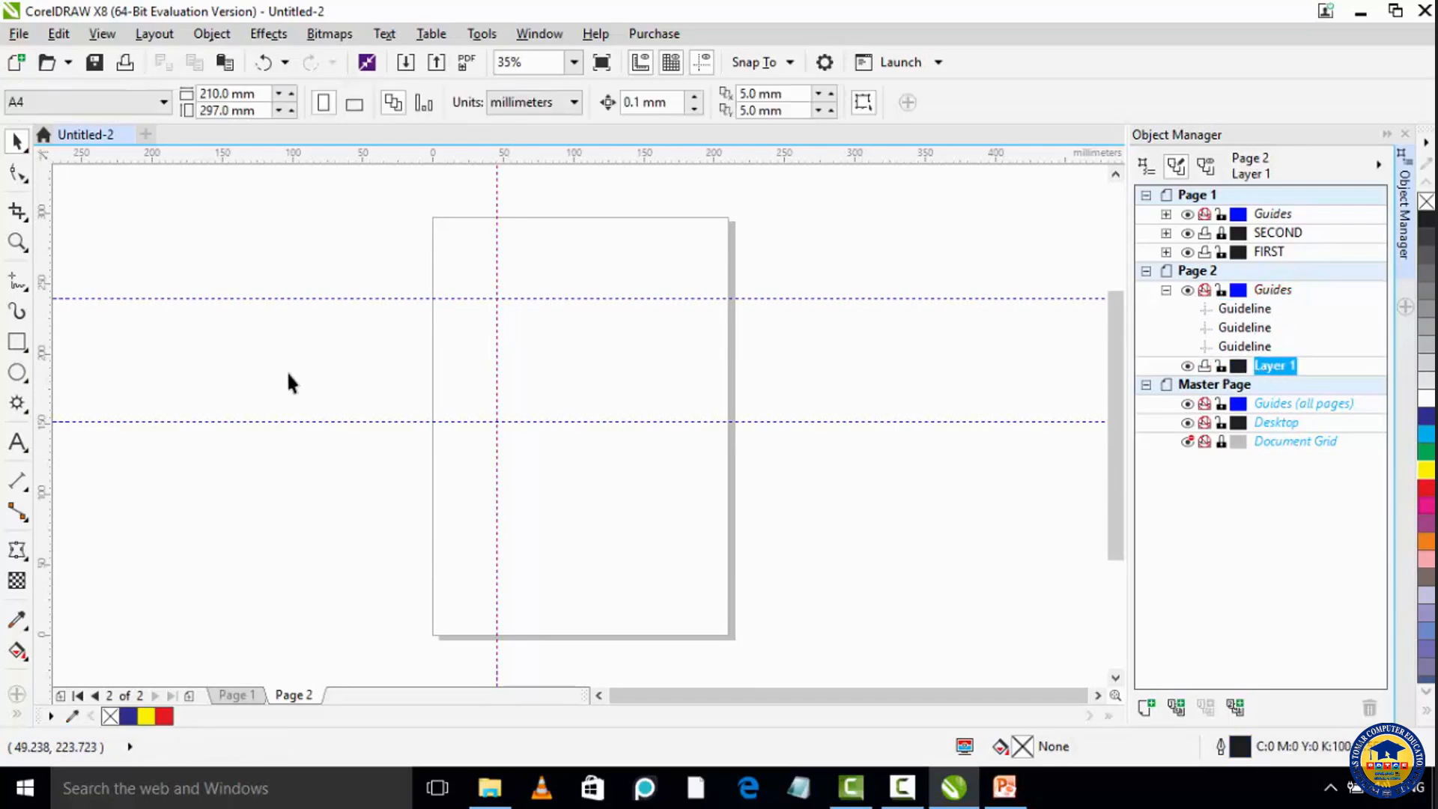
{"action": "left_click", "coordinate": [17, 372]}
{"action": "left_click_drag", "start_coordinate": [536, 328], "coordinate": [678, 466]}
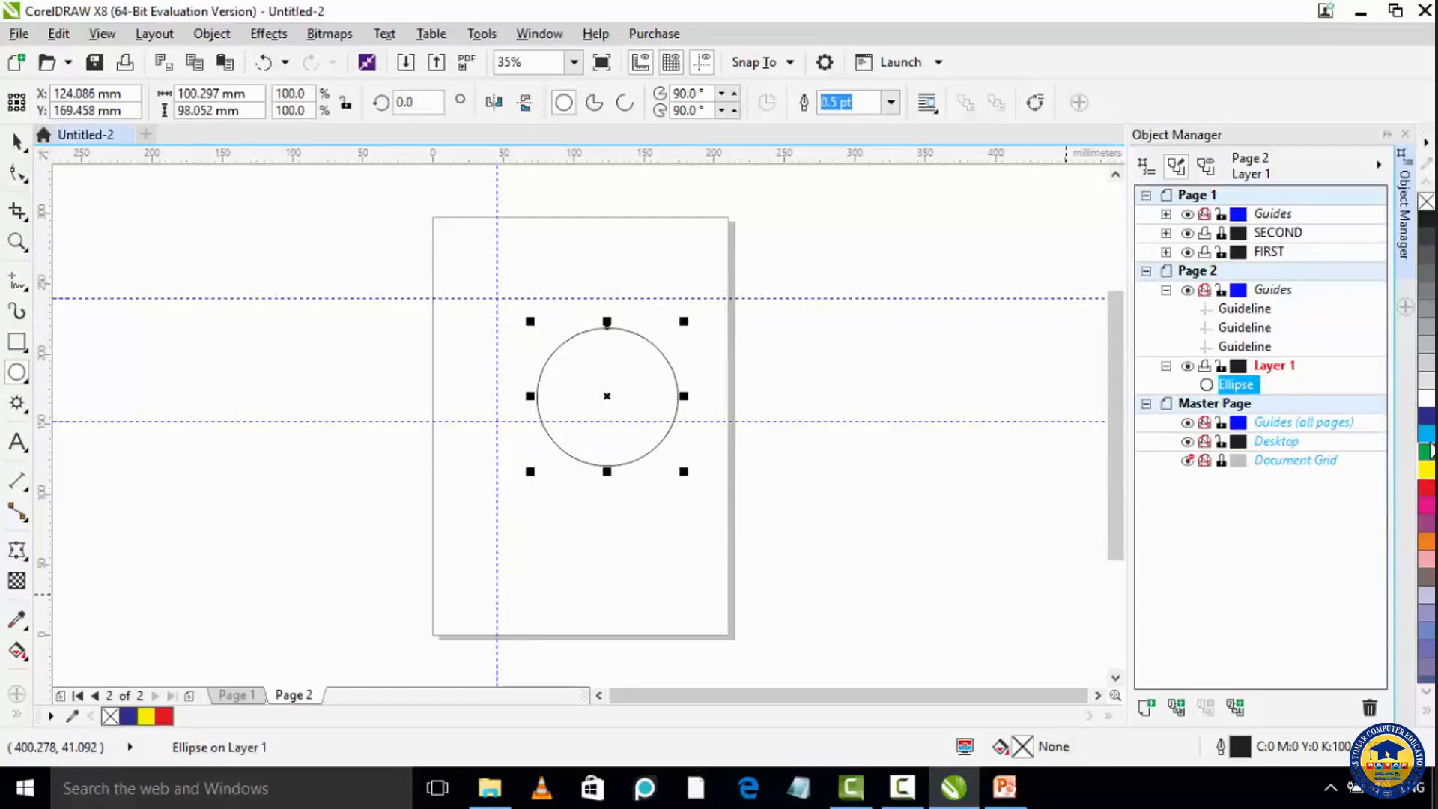
{"action": "left_click", "coordinate": [1427, 416]}
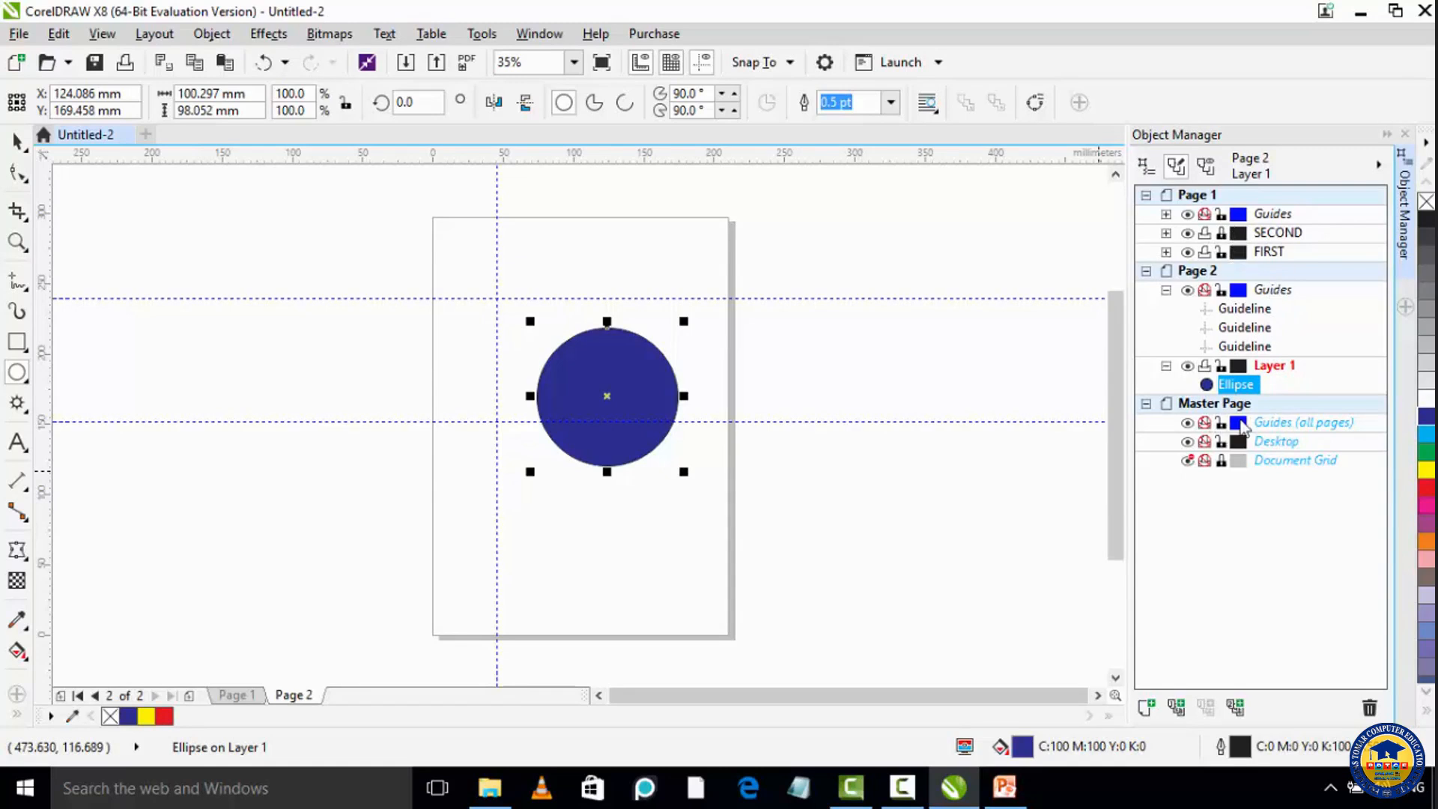
Add horizontal guidelines at about 76 mm and 25 mm to the master Guides (all pages) layer, and add a third page.
{"action": "left_click", "coordinate": [1285, 430]}
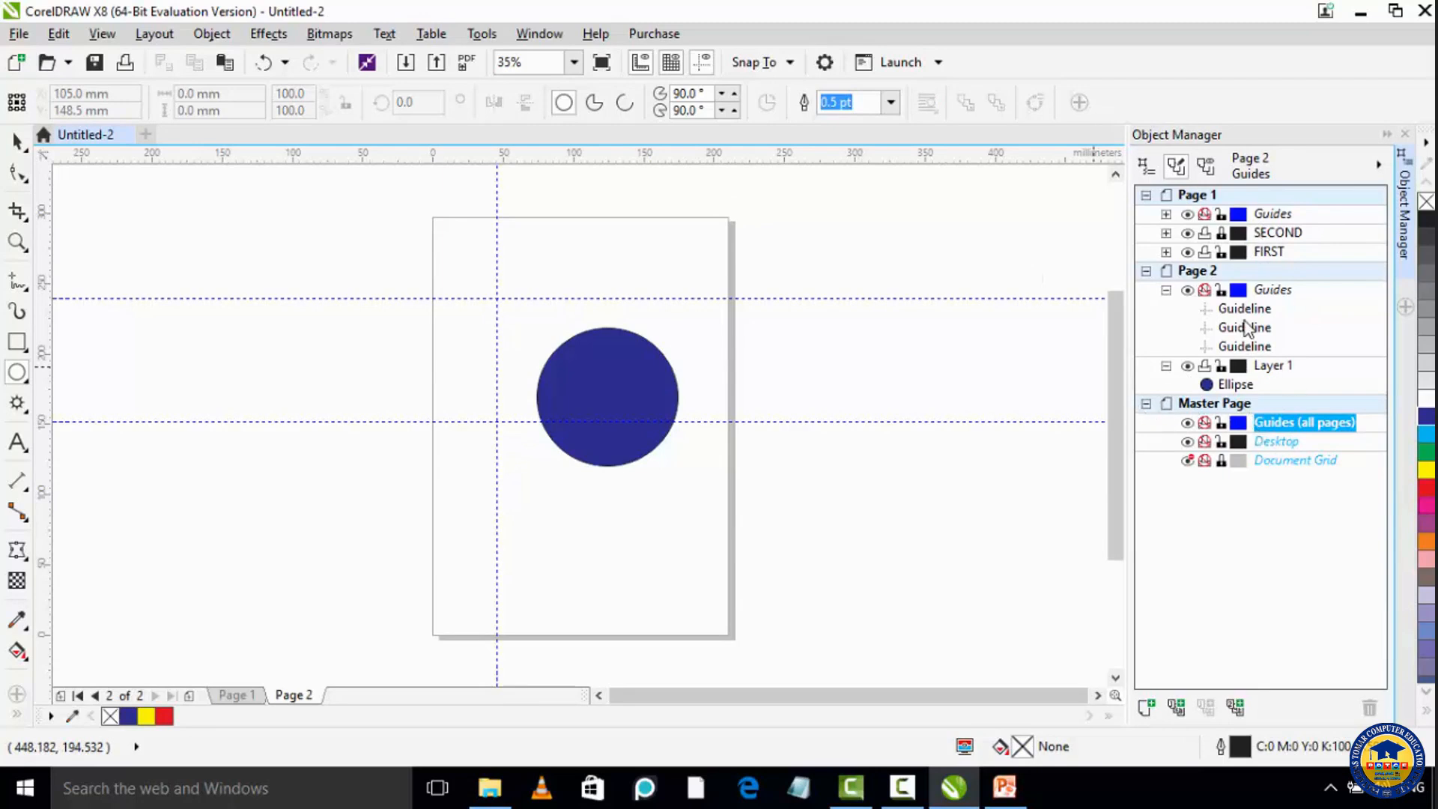
{"action": "left_click_drag", "start_coordinate": [363, 157], "coordinate": [415, 529]}
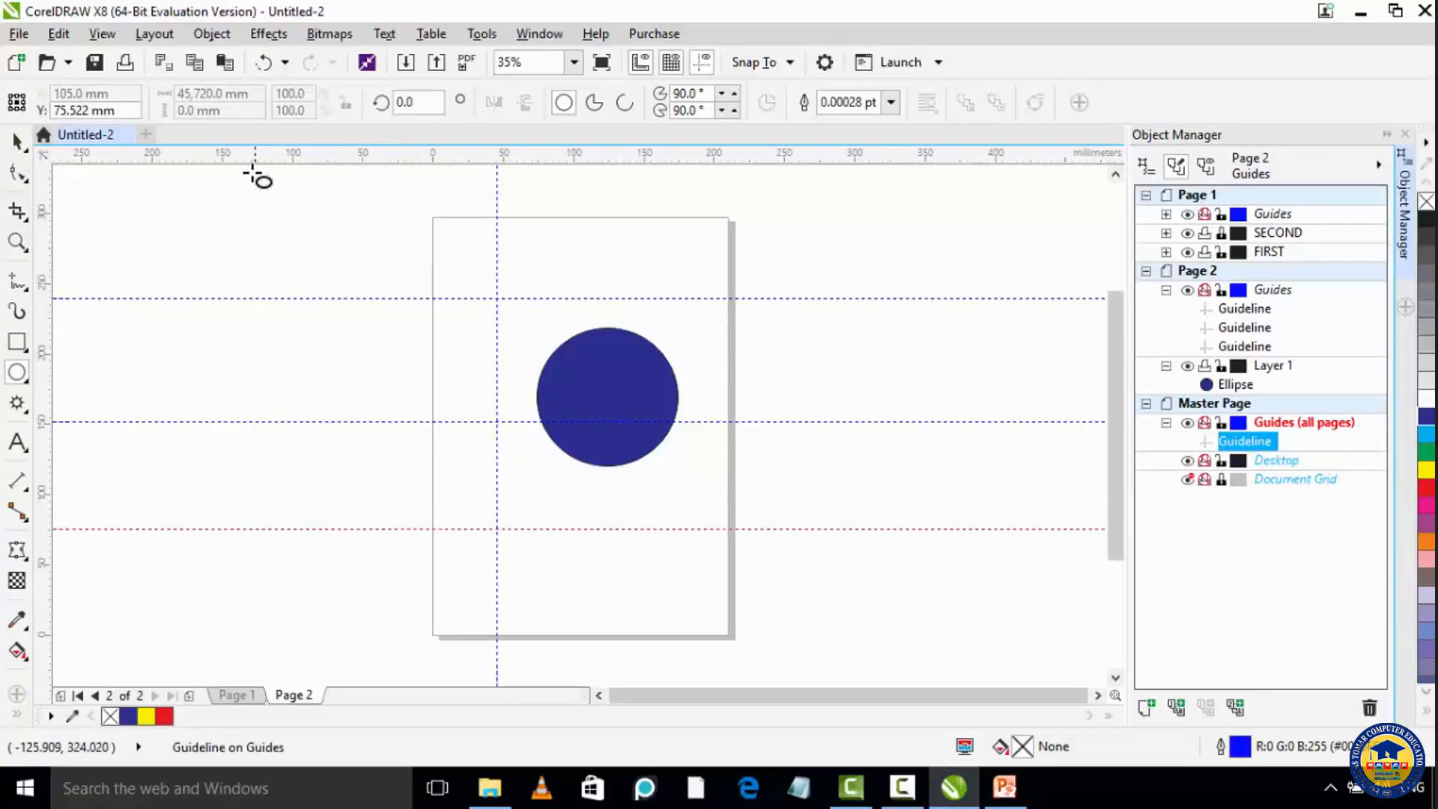
{"action": "left_click_drag", "start_coordinate": [256, 157], "coordinate": [411, 600]}
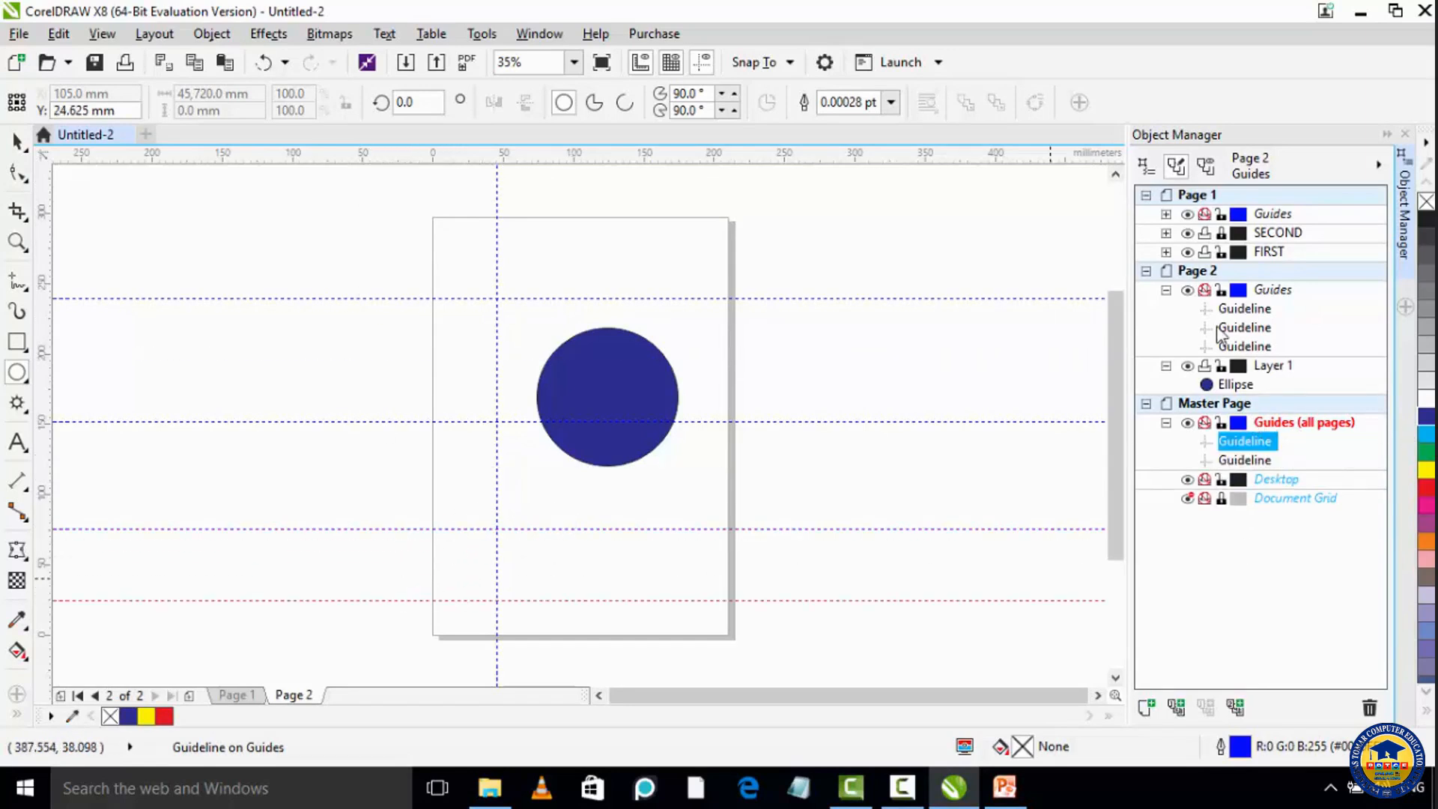
{"action": "left_click", "coordinate": [188, 696]}
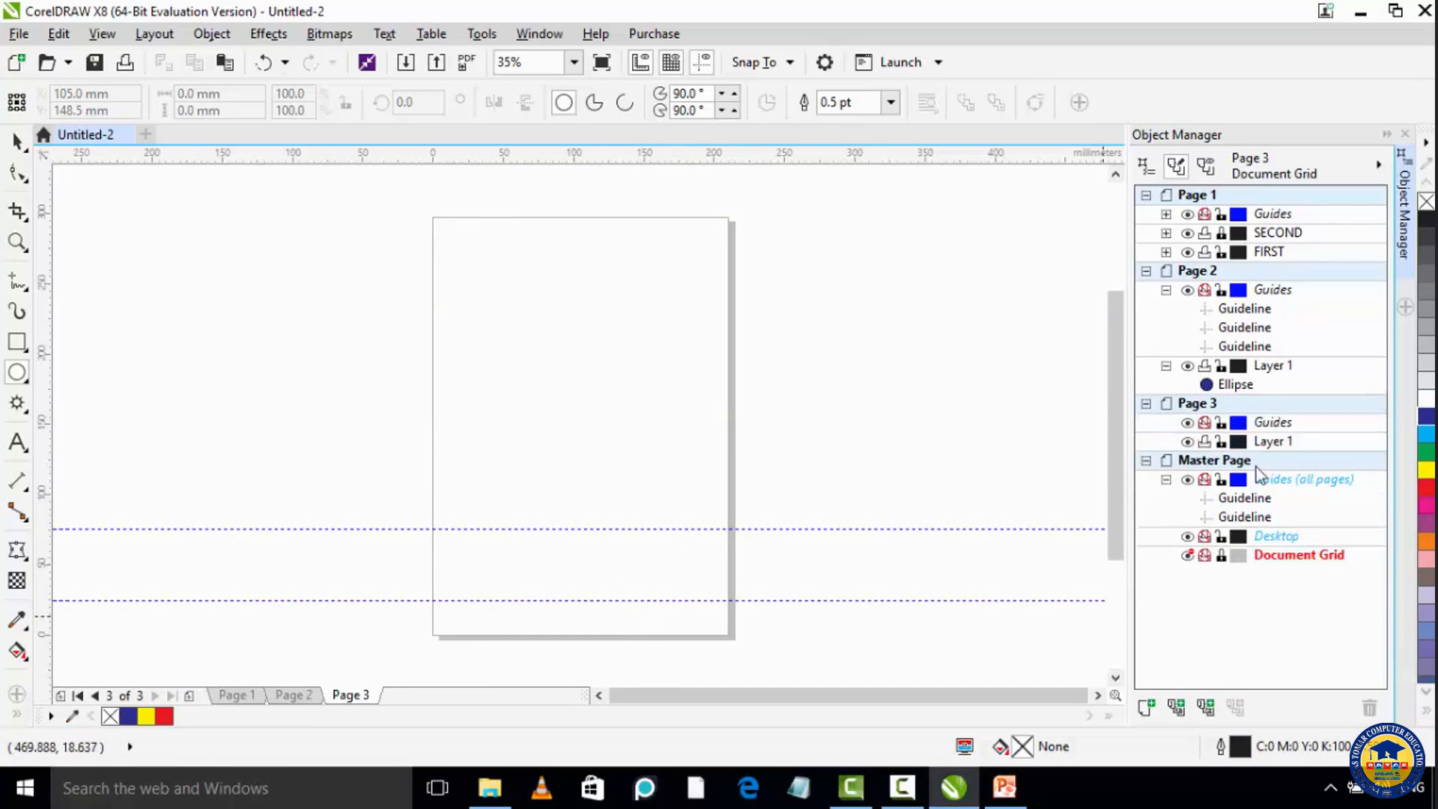
Show the master page's Document Grid, check it on Pages 1, 2 and 3, and hide it again.
{"action": "left_click", "coordinate": [1188, 556]}
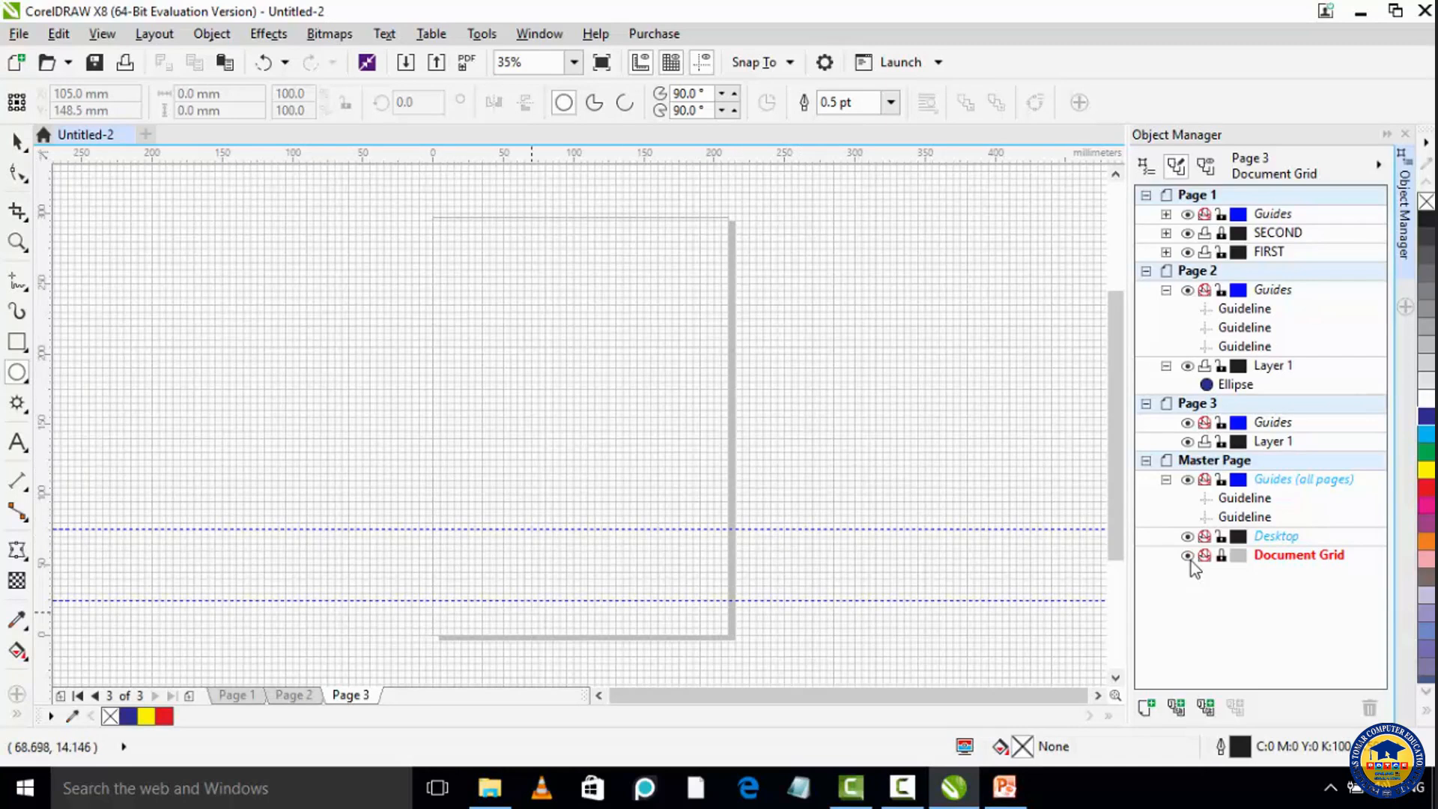
{"action": "left_click", "coordinate": [236, 695]}
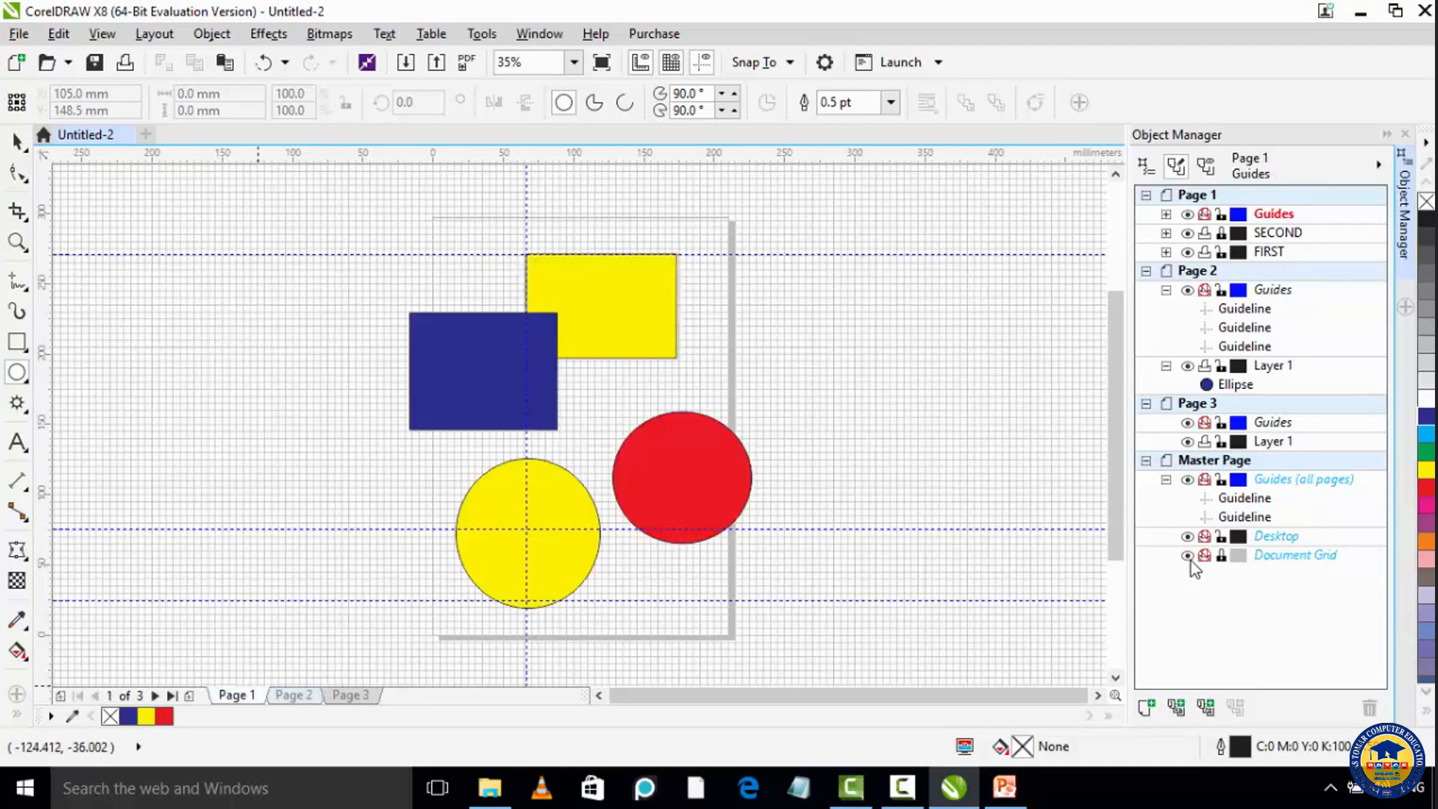
{"action": "left_click", "coordinate": [293, 695]}
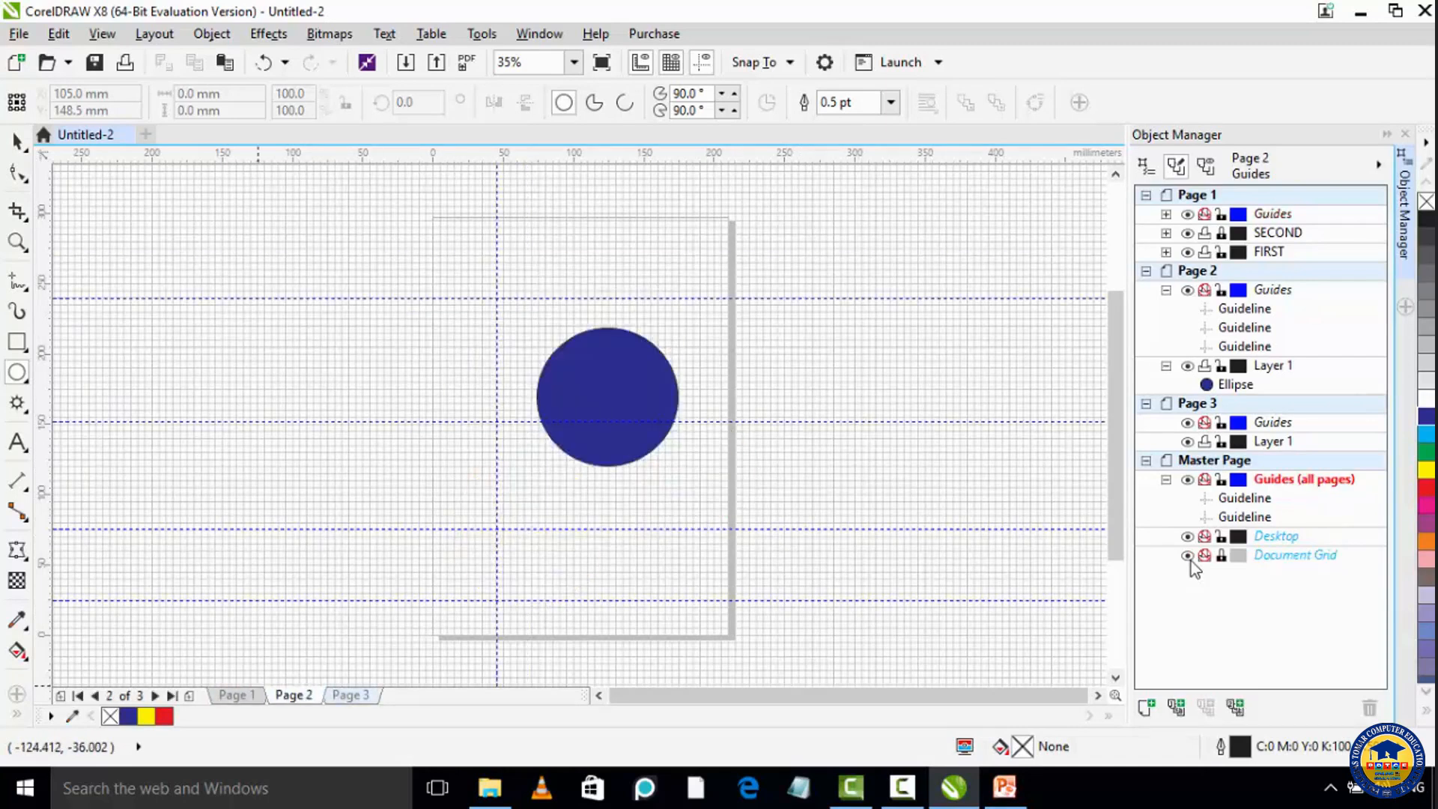
{"action": "left_click", "coordinate": [351, 694]}
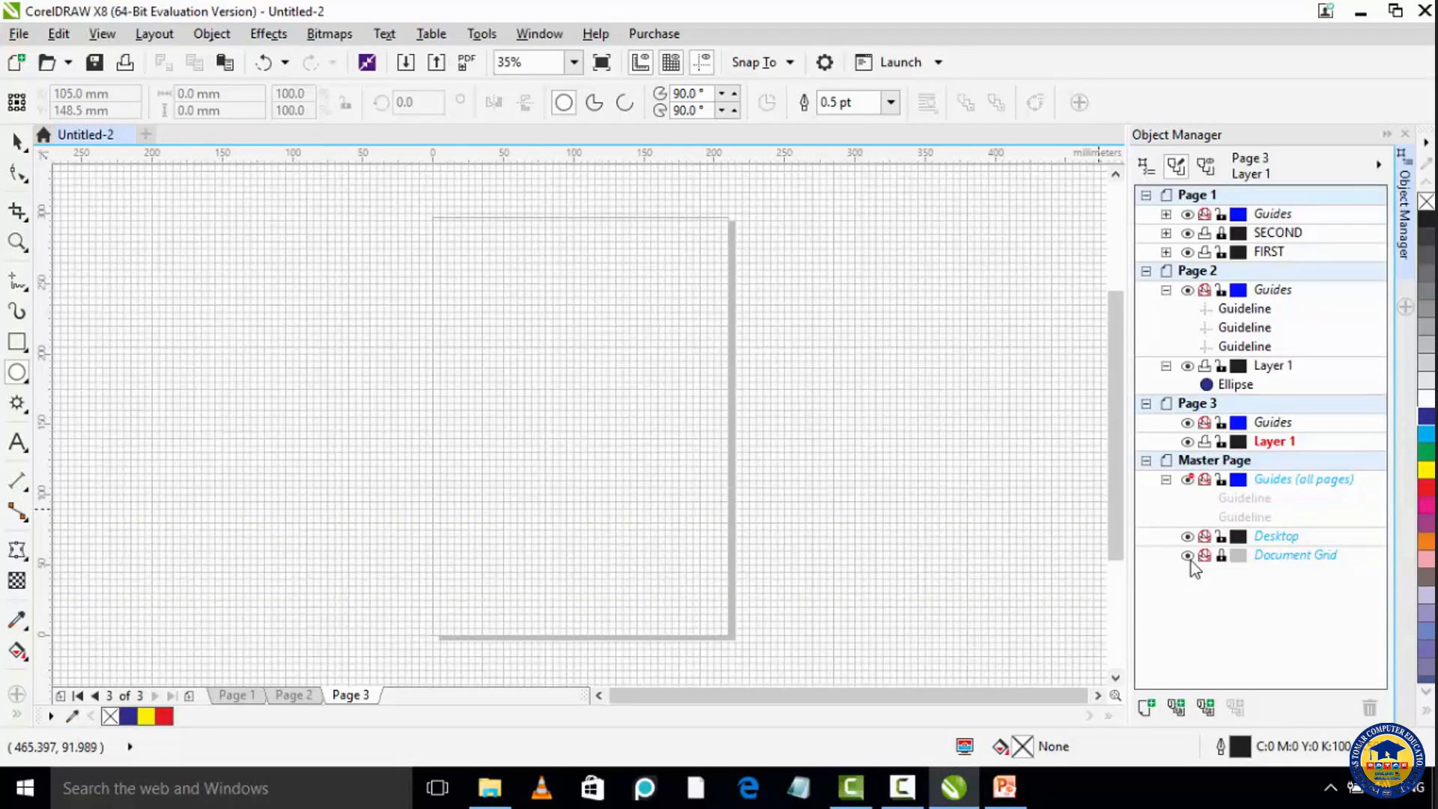
{"action": "left_click", "coordinate": [1188, 556]}
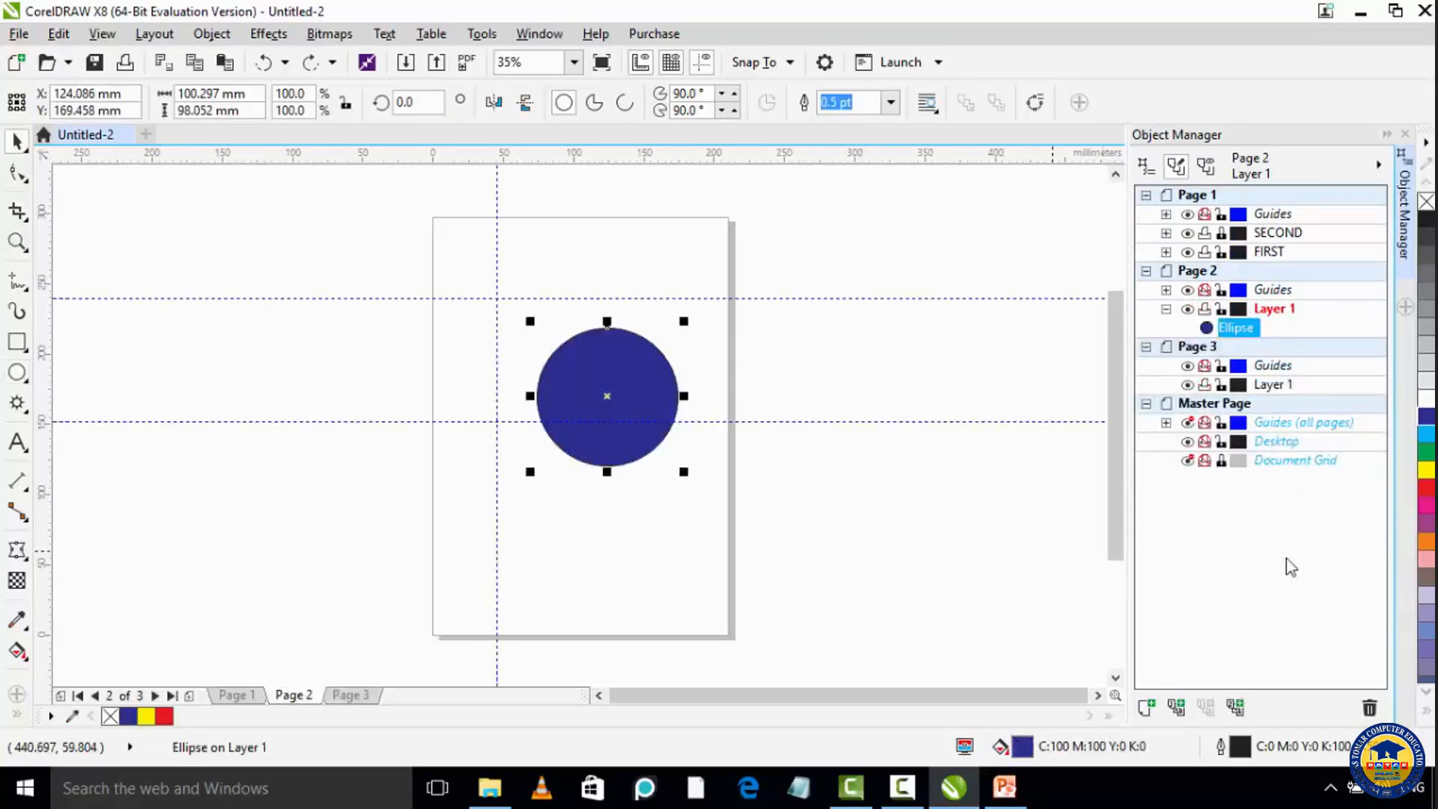
Delete the blue ellipse on Page 2 and its Layer 1.
{"action": "right_click", "coordinate": [1244, 330]}
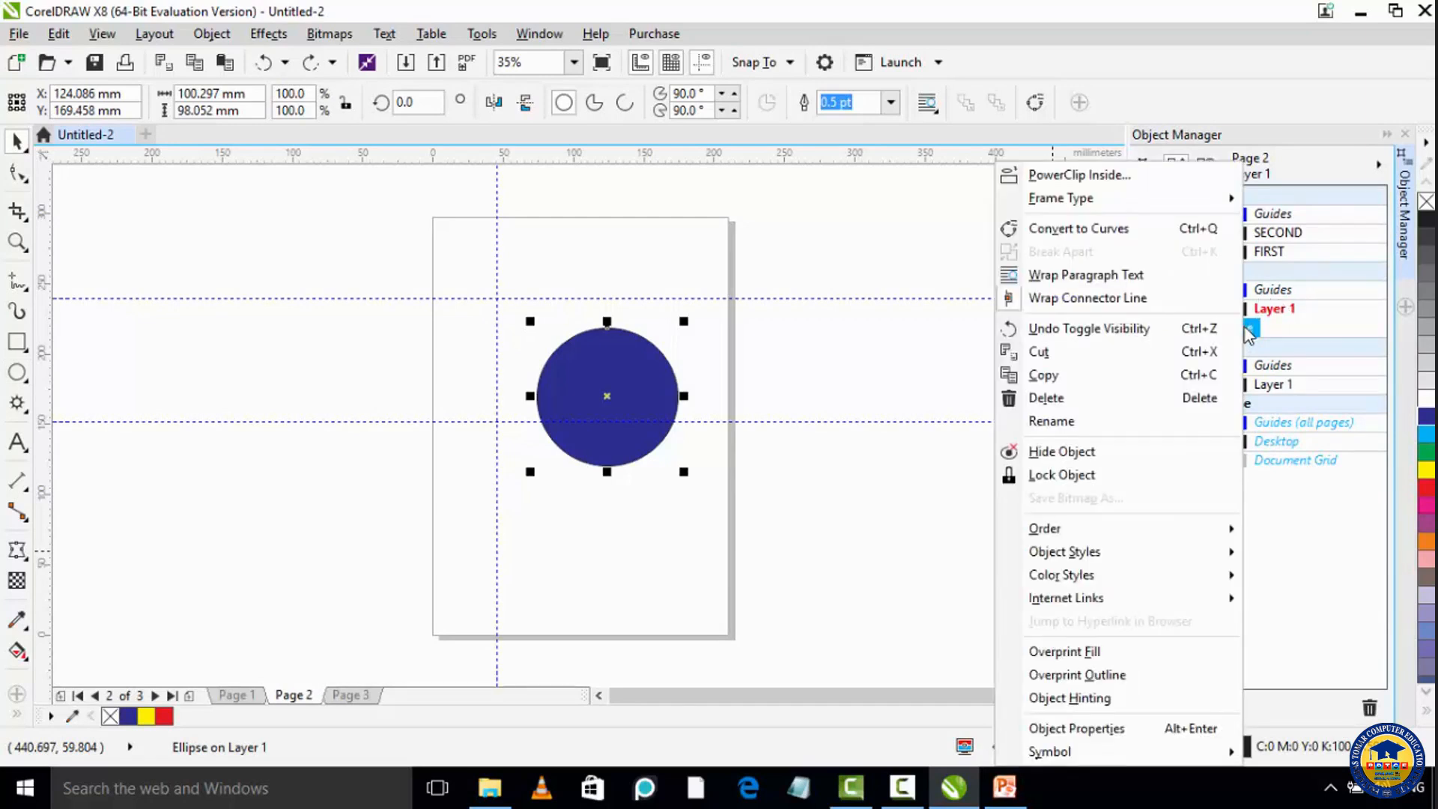
{"action": "left_click", "coordinate": [1106, 398]}
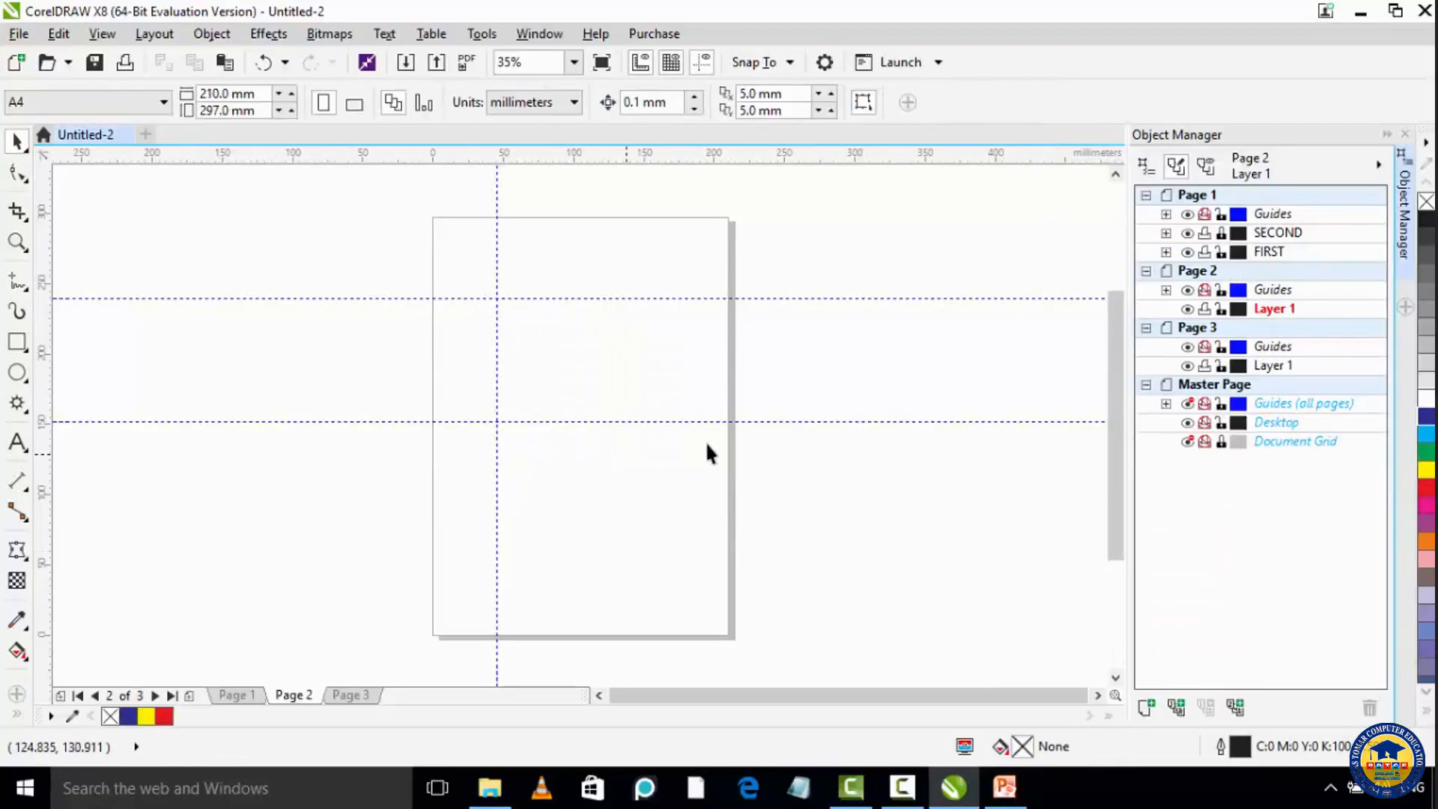
{"action": "left_click", "coordinate": [1267, 315]}
{"action": "right_click", "coordinate": [1266, 313]}
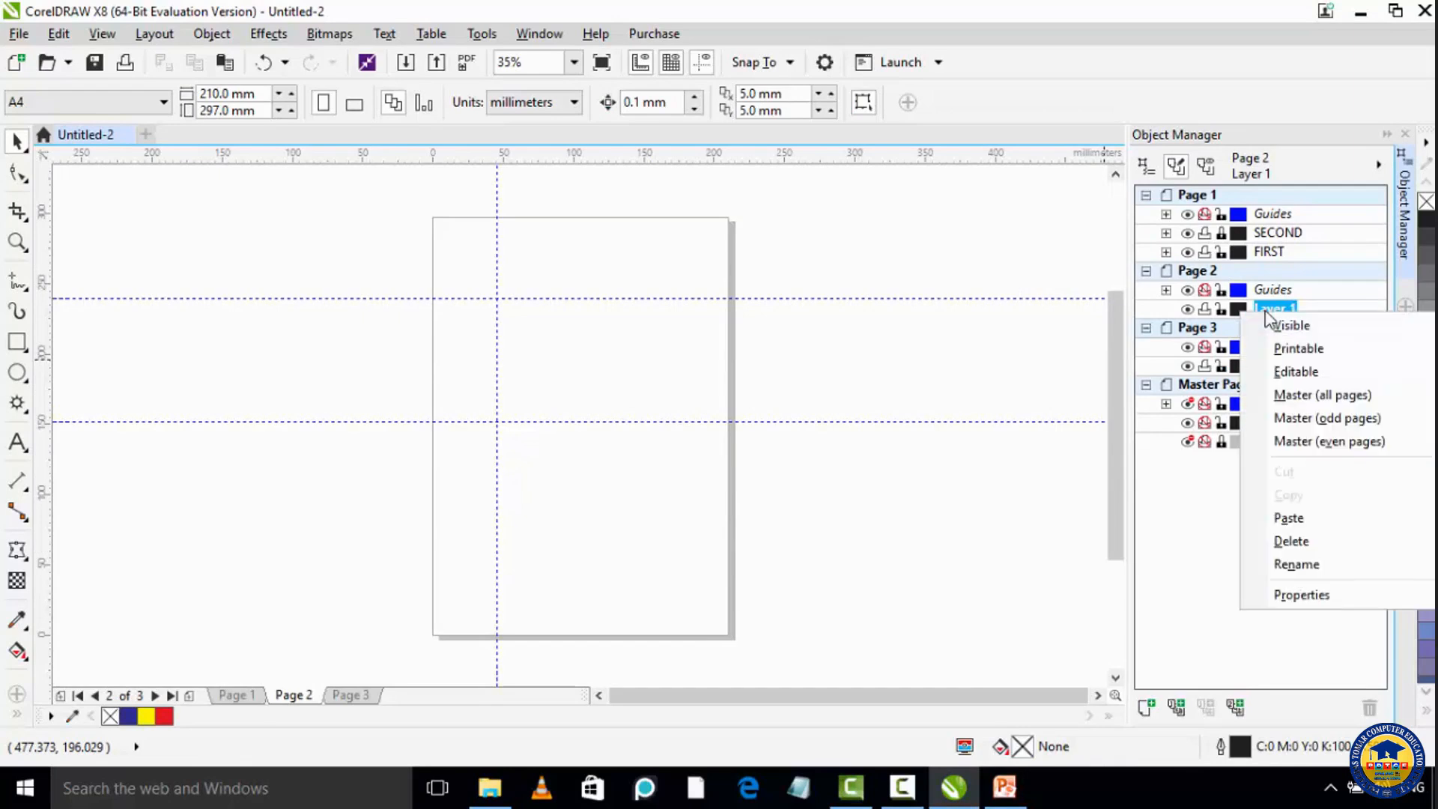
{"action": "left_click", "coordinate": [1306, 538]}
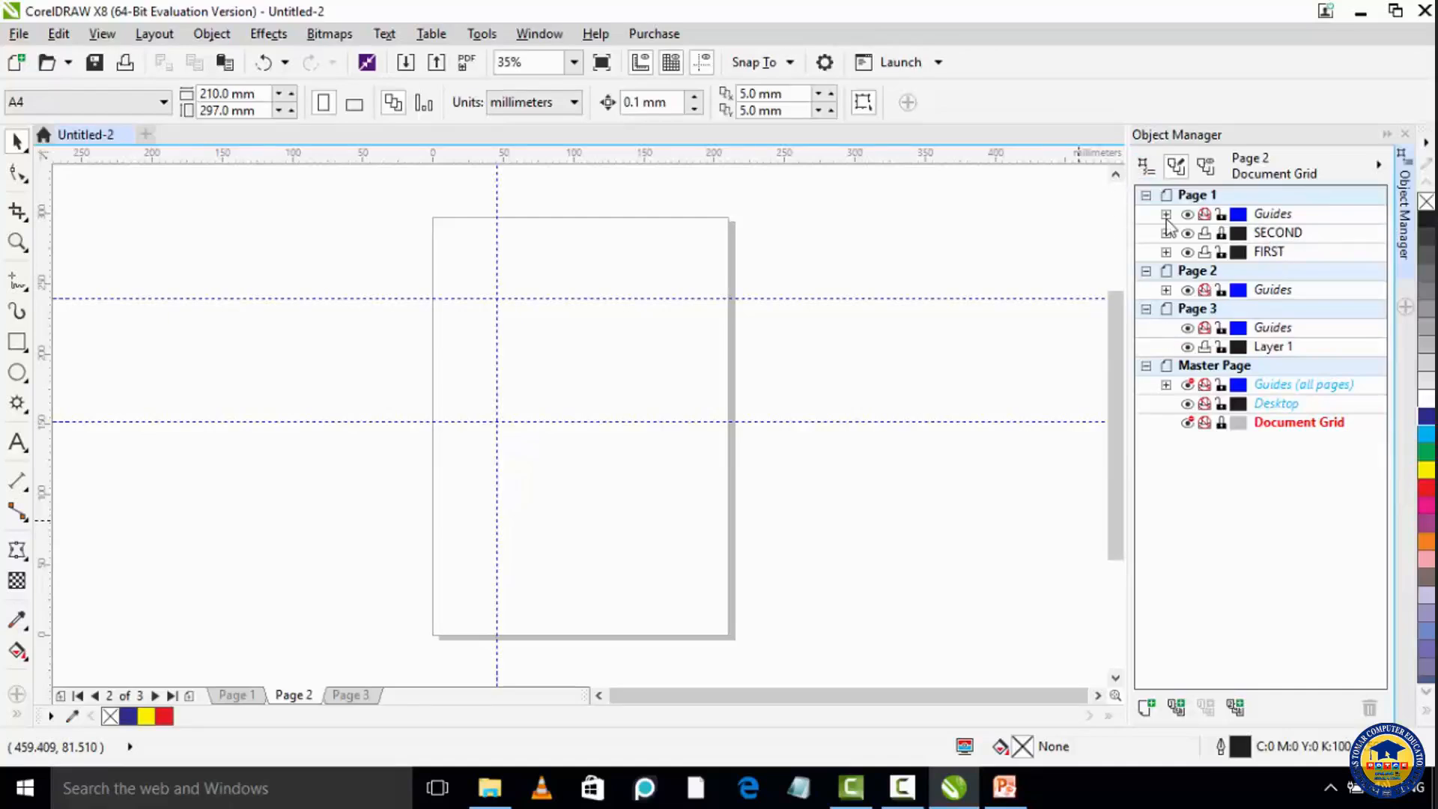
Collapse Page 1, Page 2, Page 3 and the Master Page in the layer list.
{"action": "left_click", "coordinate": [1146, 195]}
{"action": "left_click", "coordinate": [1146, 214]}
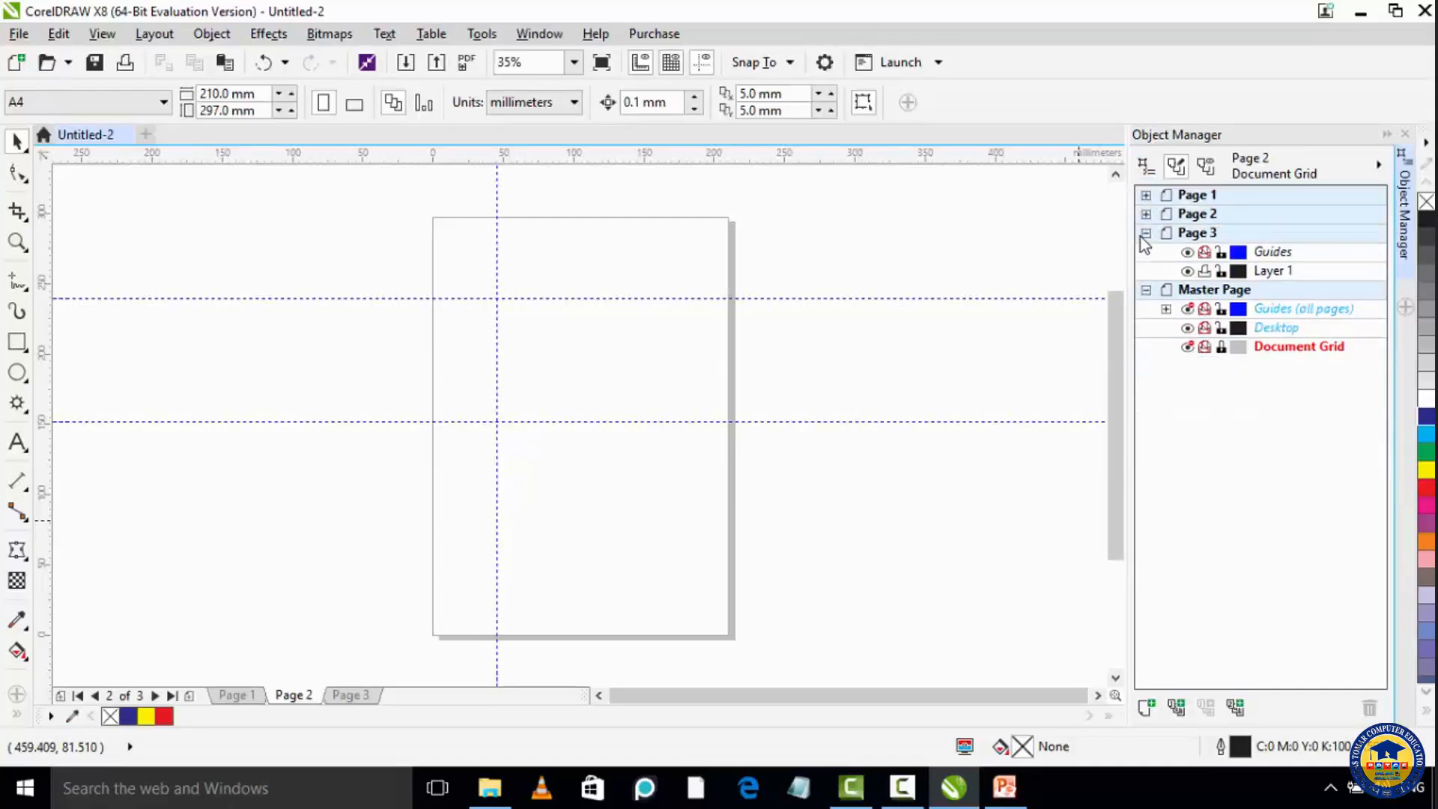
{"action": "left_click", "coordinate": [1145, 233]}
{"action": "left_click", "coordinate": [1146, 252]}
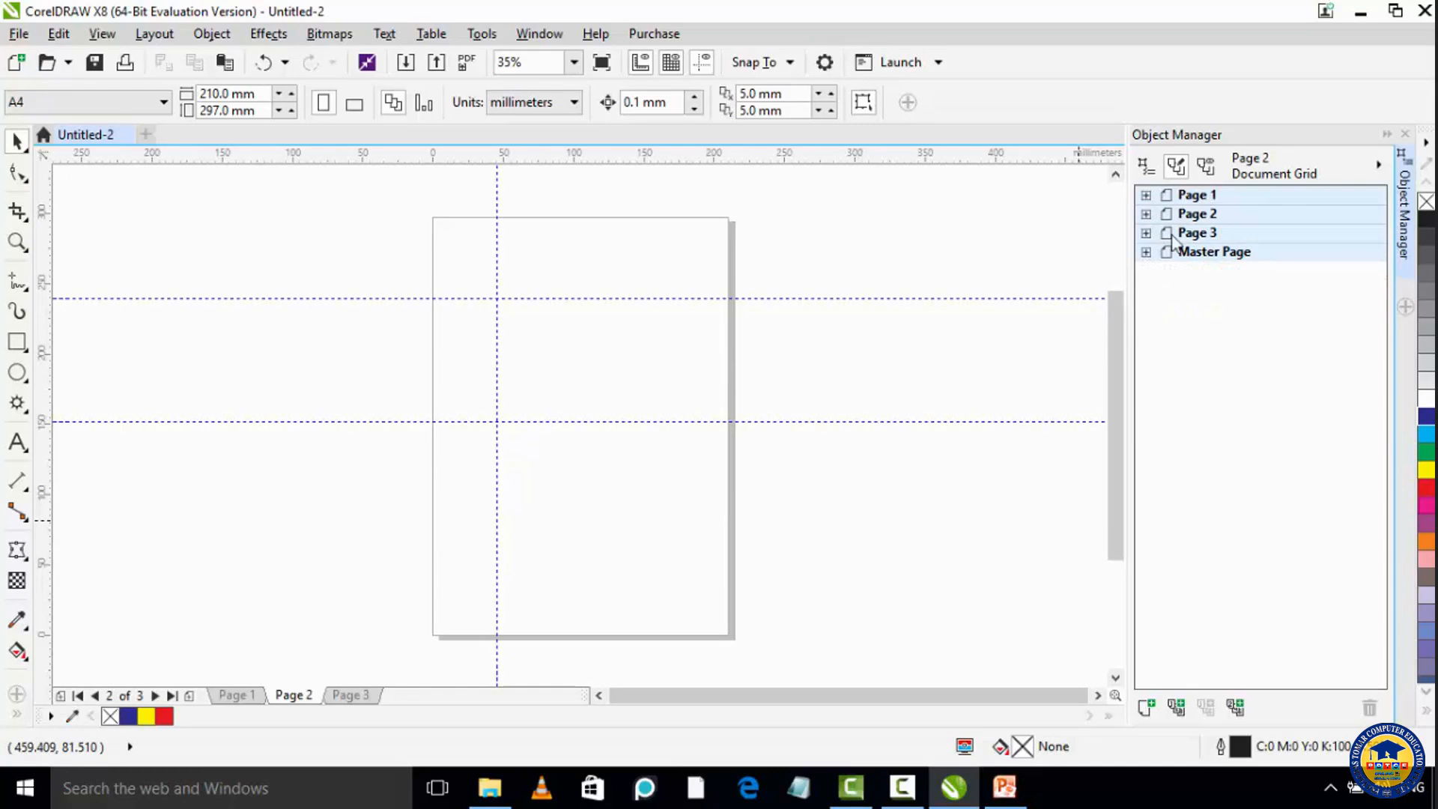